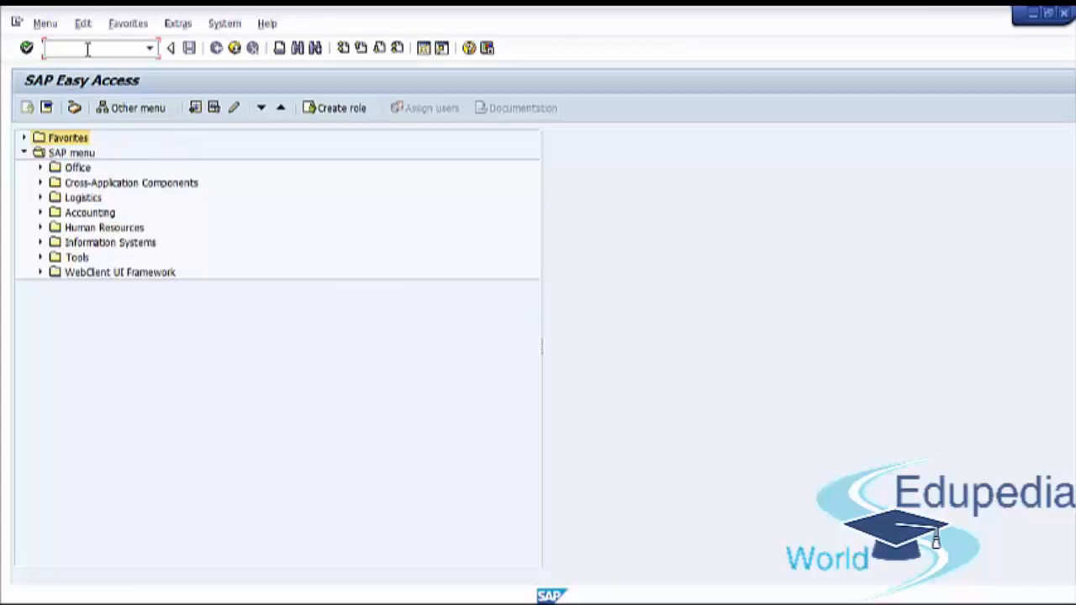
# Run transaction SPRO and display the SAP Reference IMG
pyautogui.write('spro')
pyautogui.press('Return')
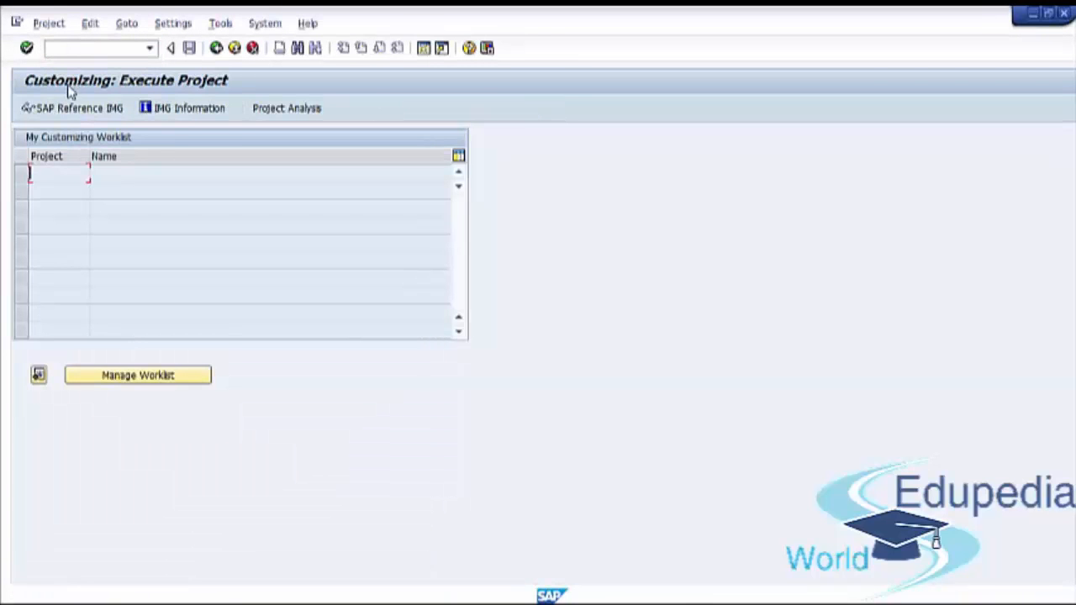
pyautogui.click(71, 111)
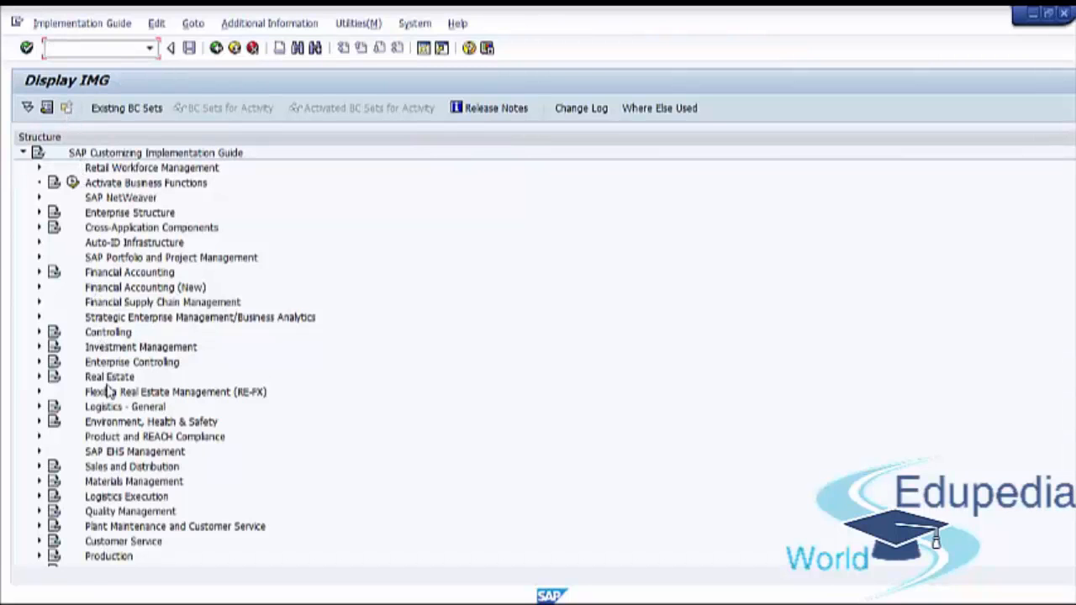
# Open the Determine Serial Number Profiles activity under Sales and Distribution, Basic Functions, Serial Numbers
pyautogui.click(111, 471)
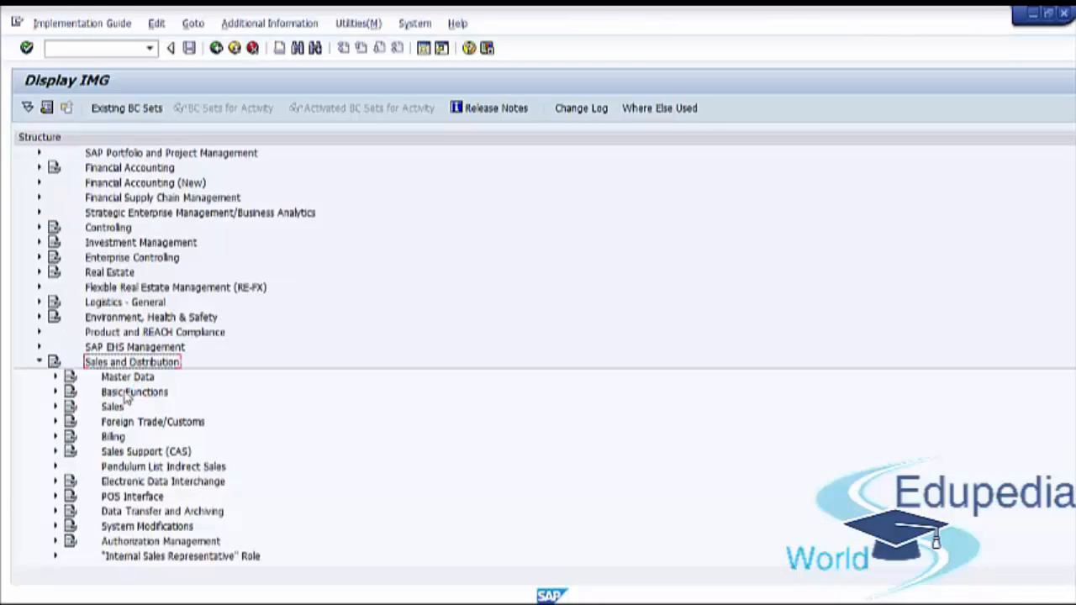
pyautogui.click(126, 395)
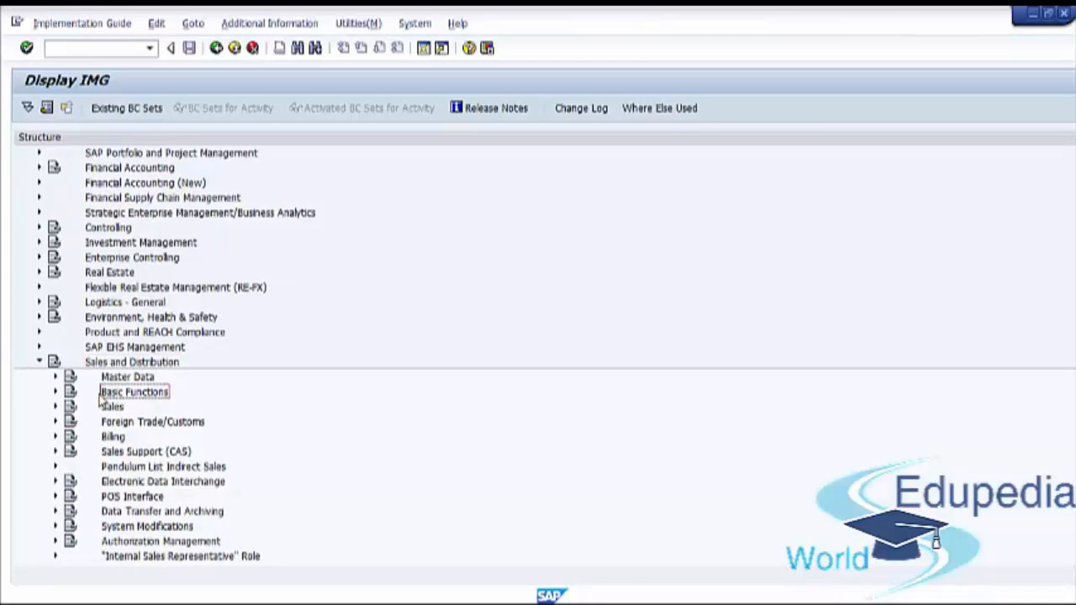
pyautogui.click(55, 391)
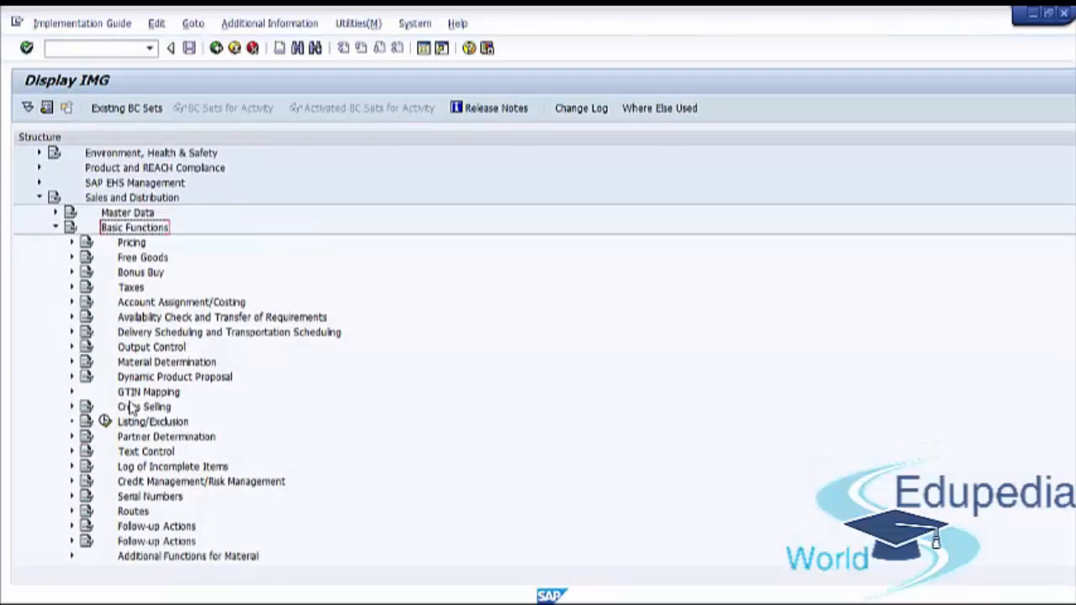
pyautogui.doubleClick(137, 499)
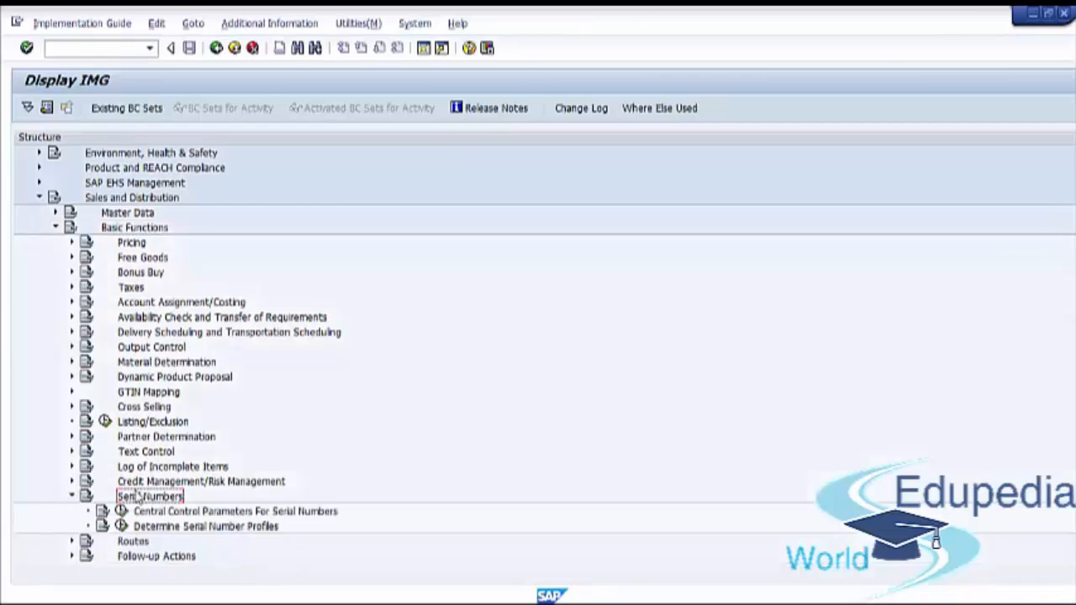
pyautogui.click(166, 528)
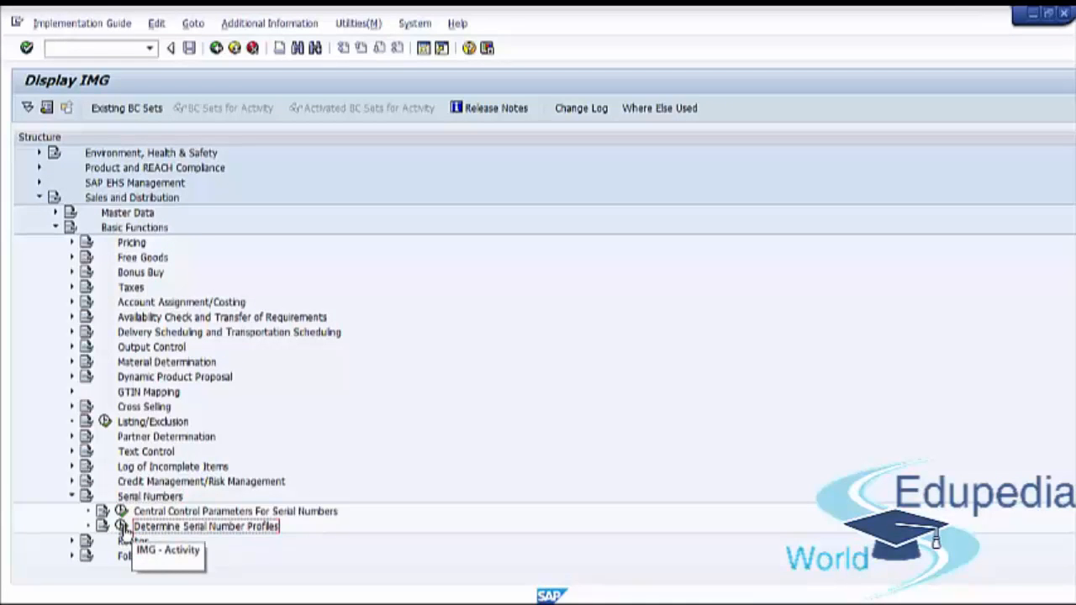
pyautogui.click(122, 527)
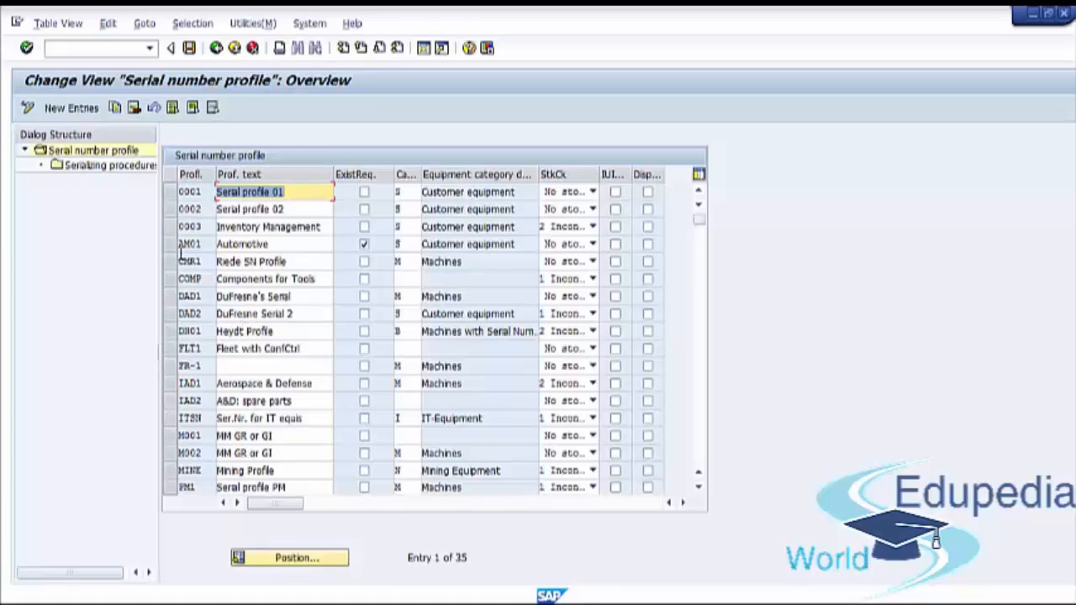
# Copy serial number profile 0001 as Z099 with the profile text "Serial profile"
pyautogui.click(174, 193)
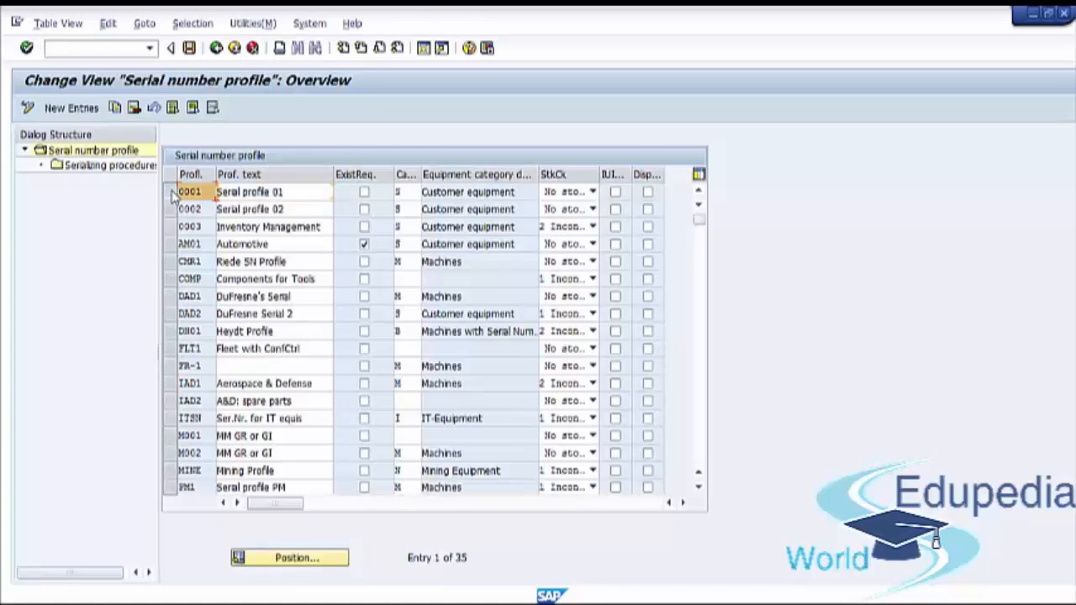
pyautogui.click(171, 193)
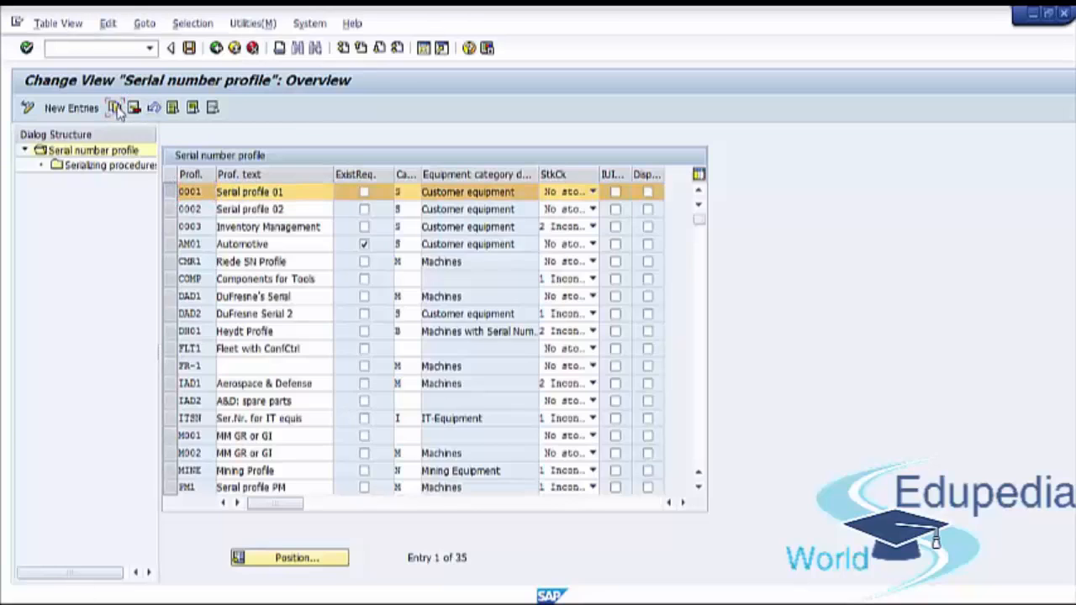
pyautogui.click(114, 108)
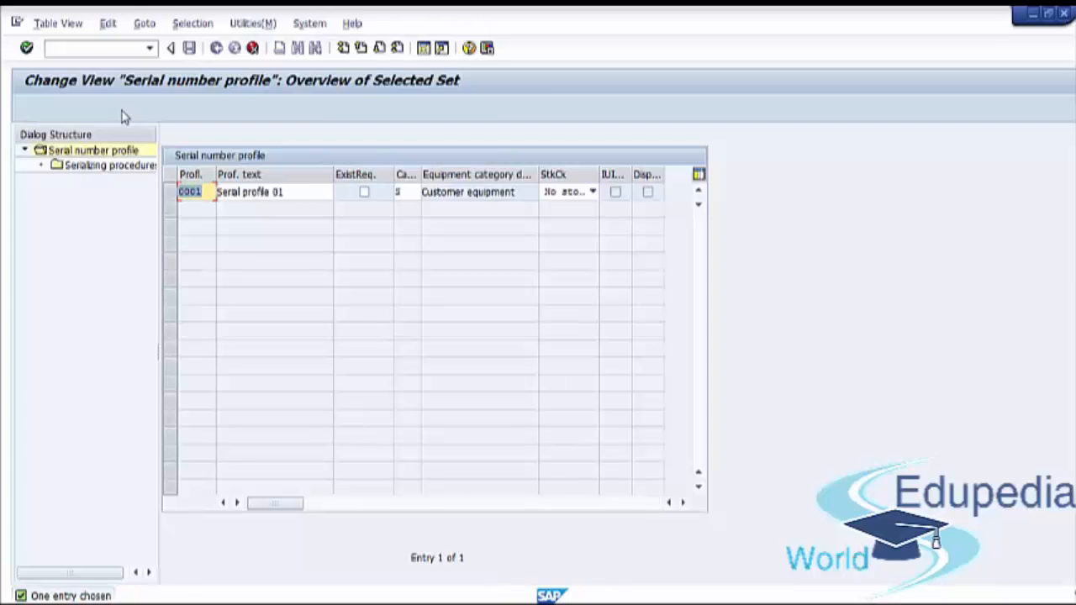
pyautogui.write('ZOC')
pyautogui.press('BackSpace')
pyautogui.write('99')
pyautogui.moveTo(271, 193); pyautogui.dragTo(283, 193)
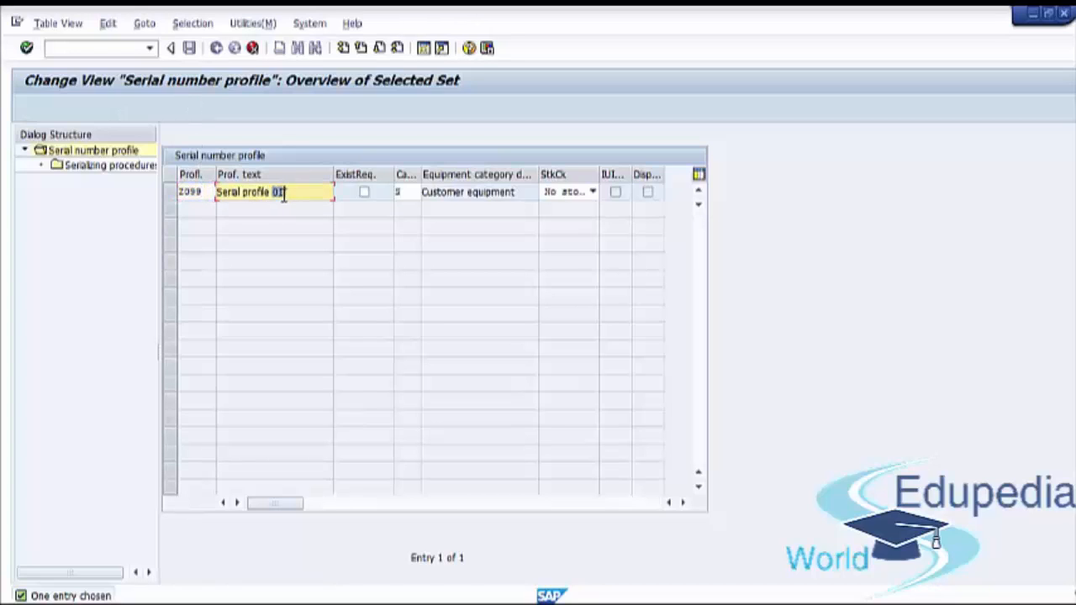
pyautogui.press('BackSpace')
pyautogui.press('Return')
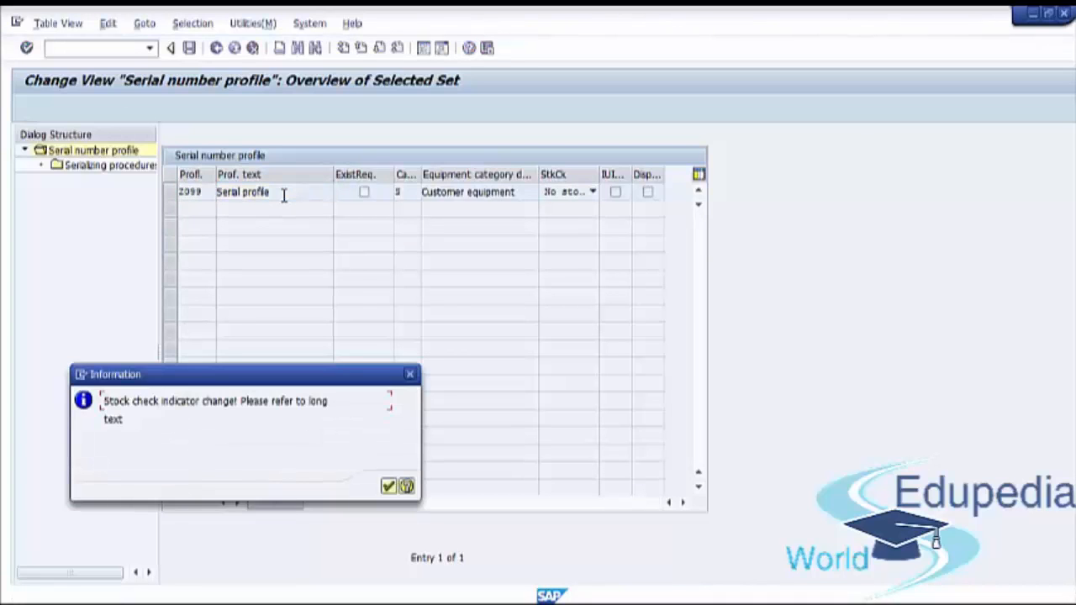
# Acknowledge the stock check notice and copy all dependent entries to the new profile
pyautogui.click(389, 488)
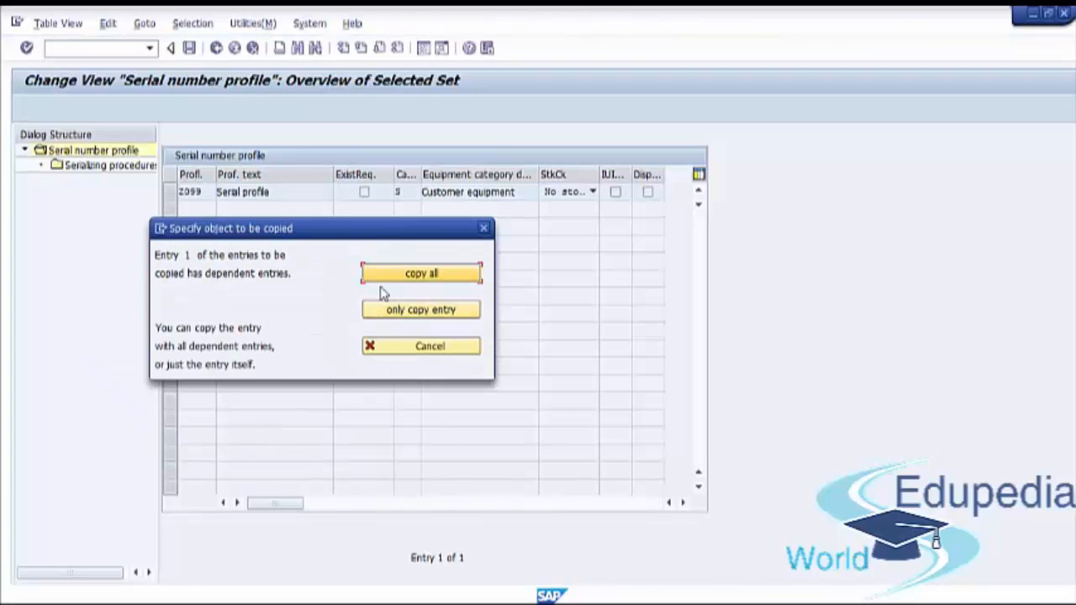
pyautogui.click(433, 285)
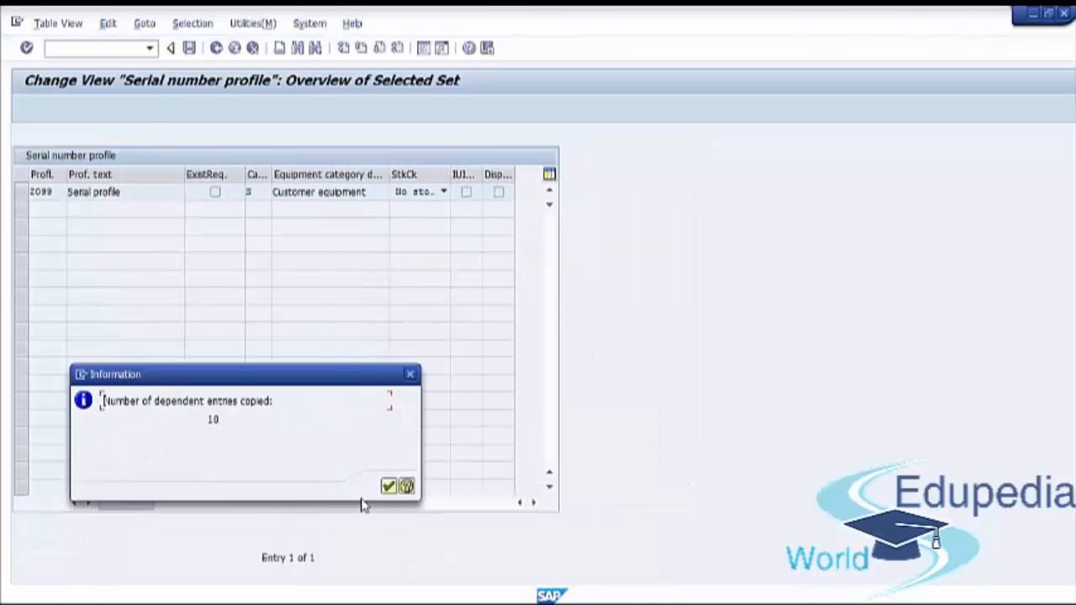
pyautogui.click(388, 486)
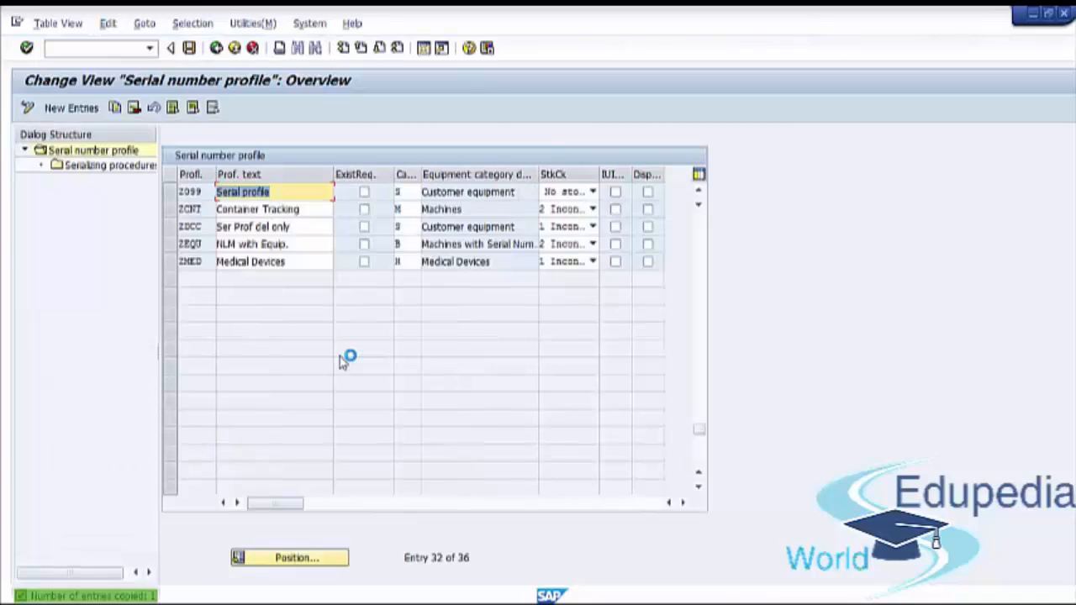
# Check the profile text, equipment category and stock check options of profile Z099, and save the copied profile
pyautogui.click(171, 194)
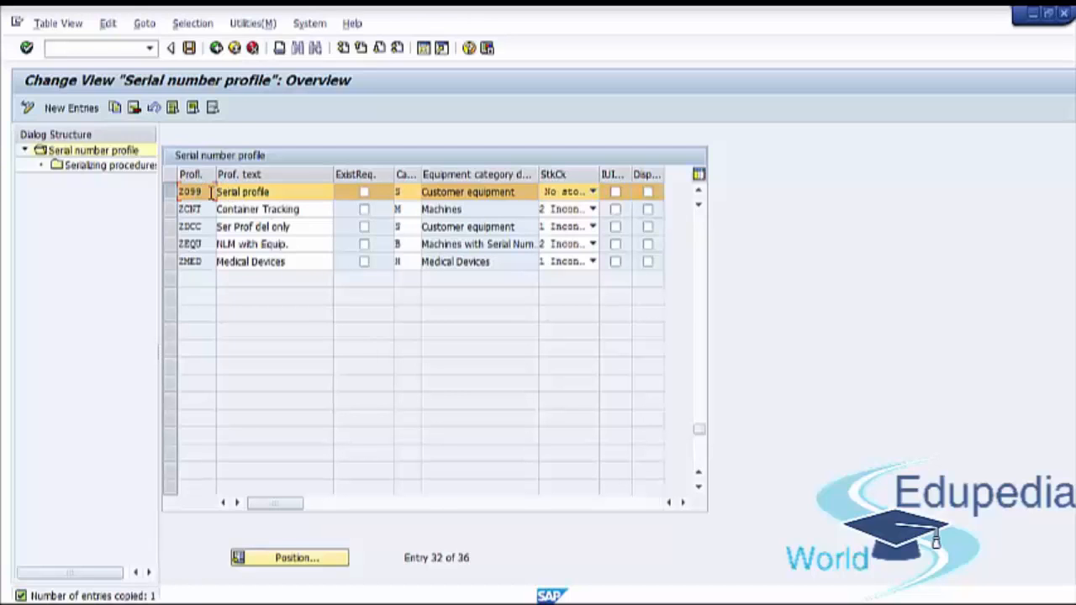
pyautogui.click(291, 195)
pyautogui.moveTo(269, 195); pyautogui.dragTo(214, 195)
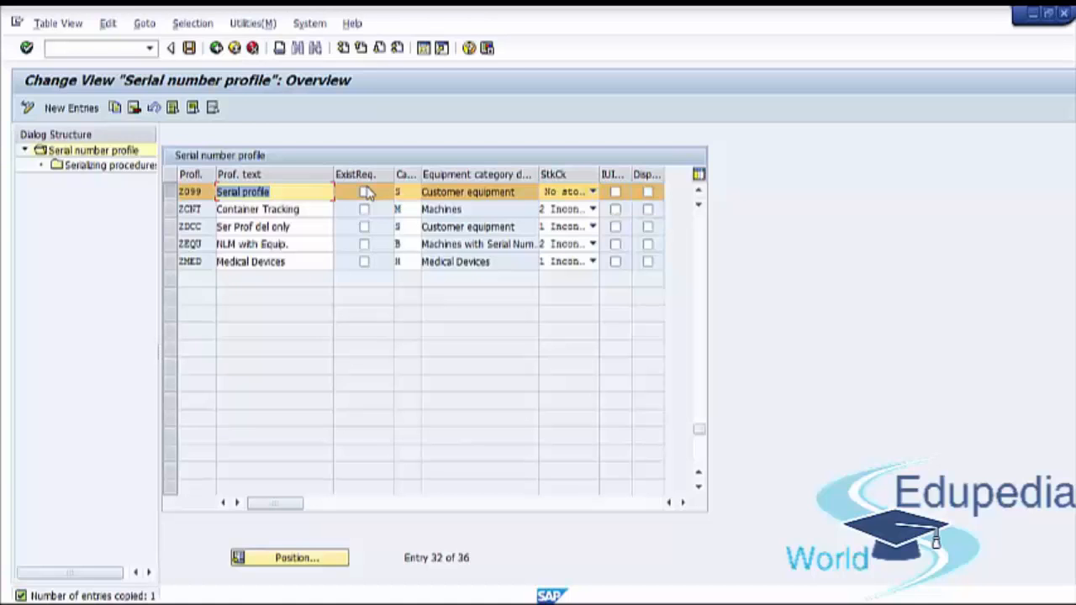
pyautogui.click(414, 190)
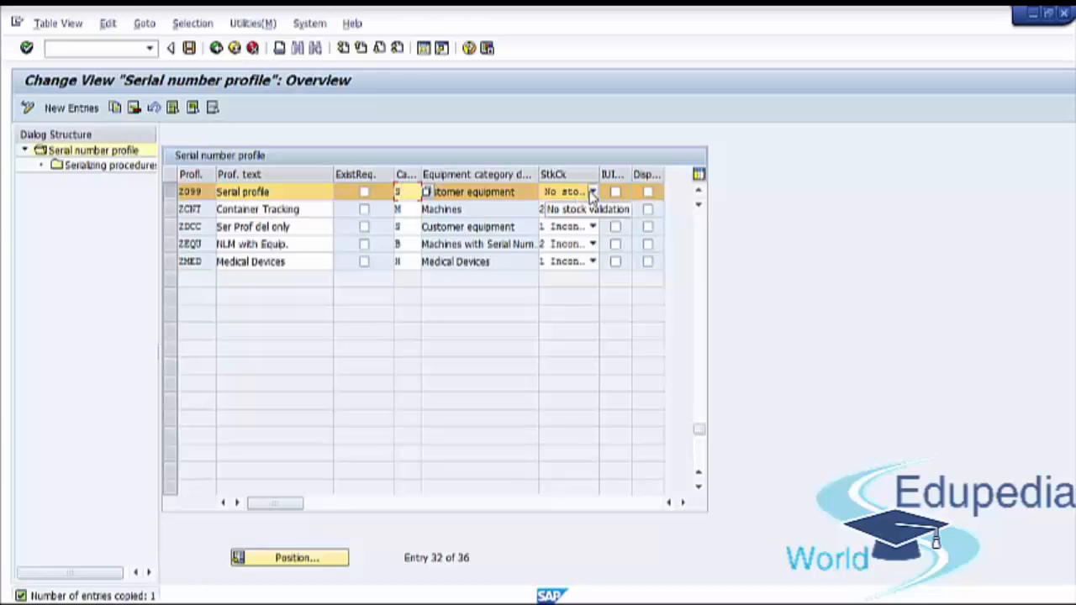
pyautogui.click(593, 192)
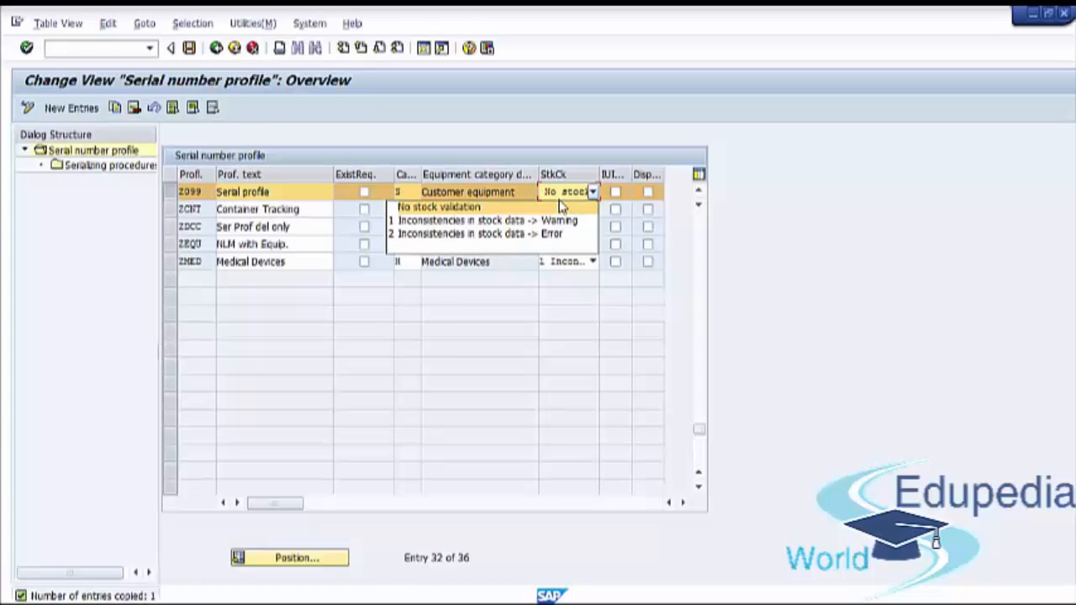
pyautogui.click(591, 193)
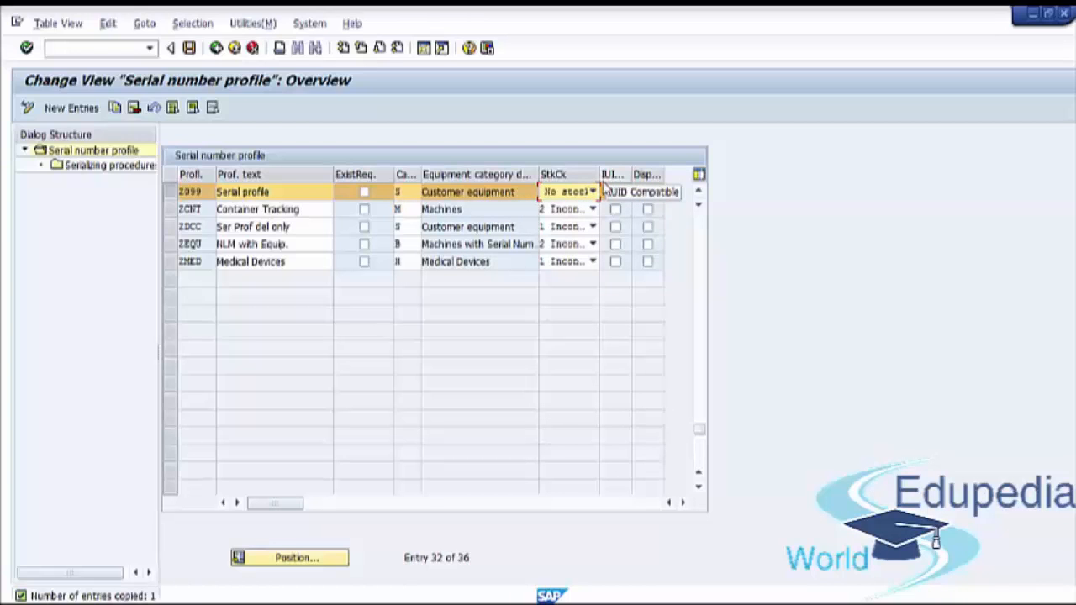
pyautogui.click(189, 49)
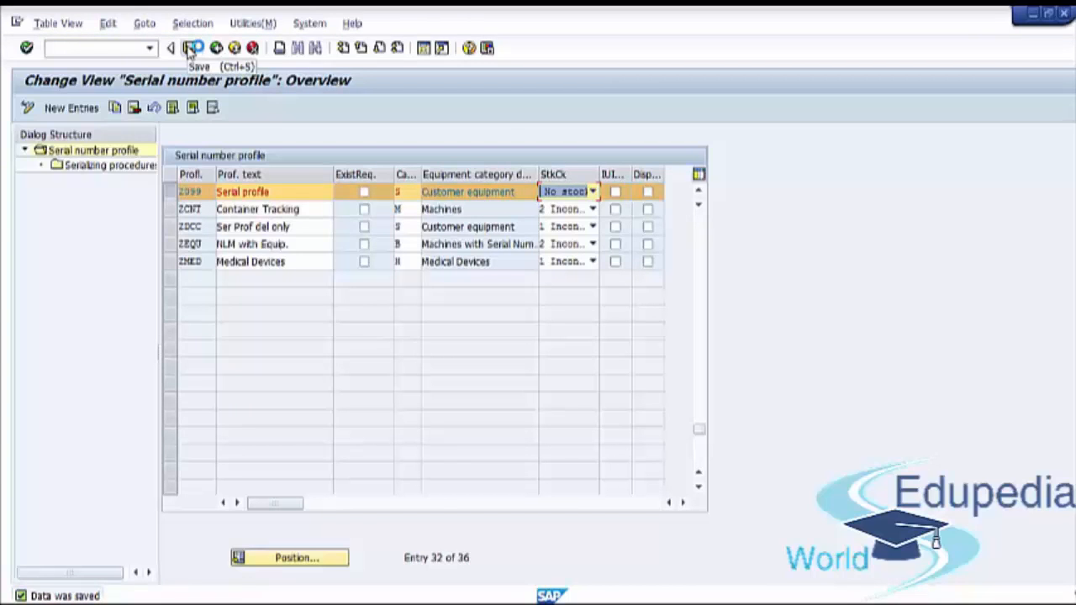
pyautogui.click(190, 51)
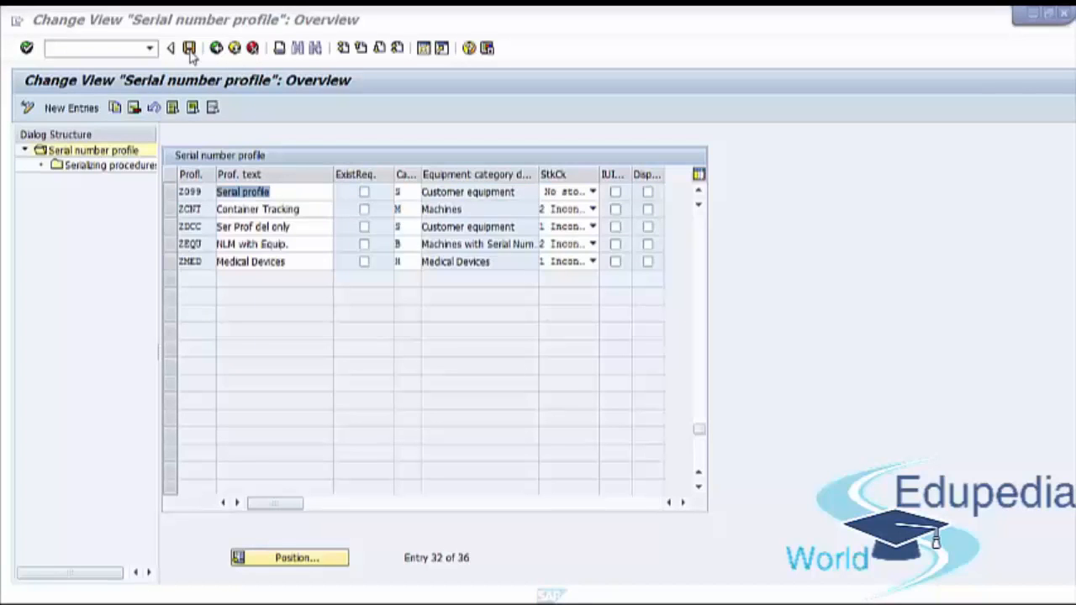
# Open the serializing procedures assigned to profile Z099
pyautogui.click(172, 195)
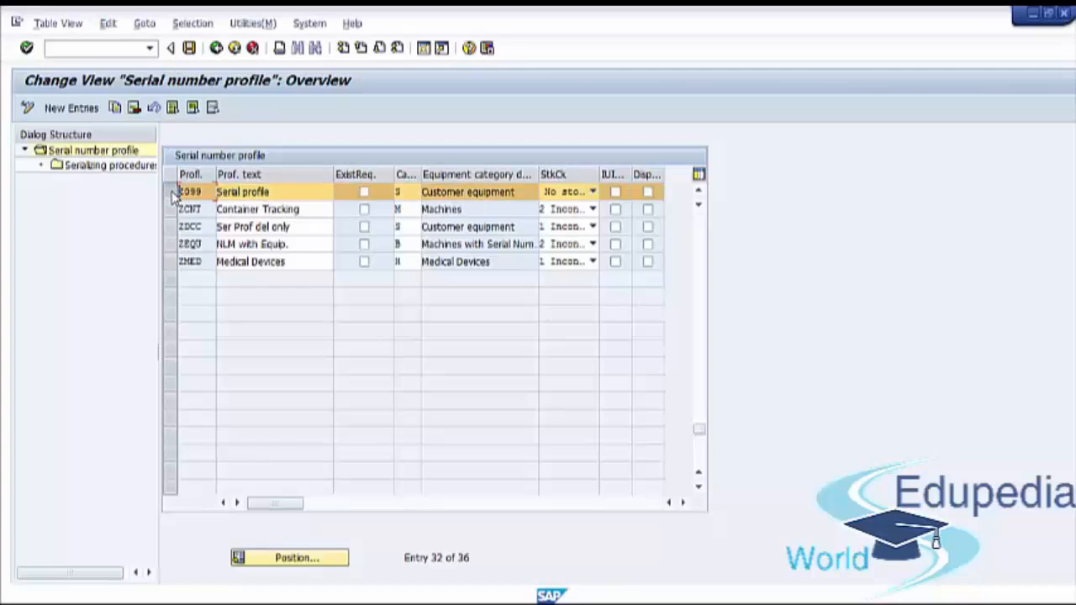
pyautogui.click(92, 165)
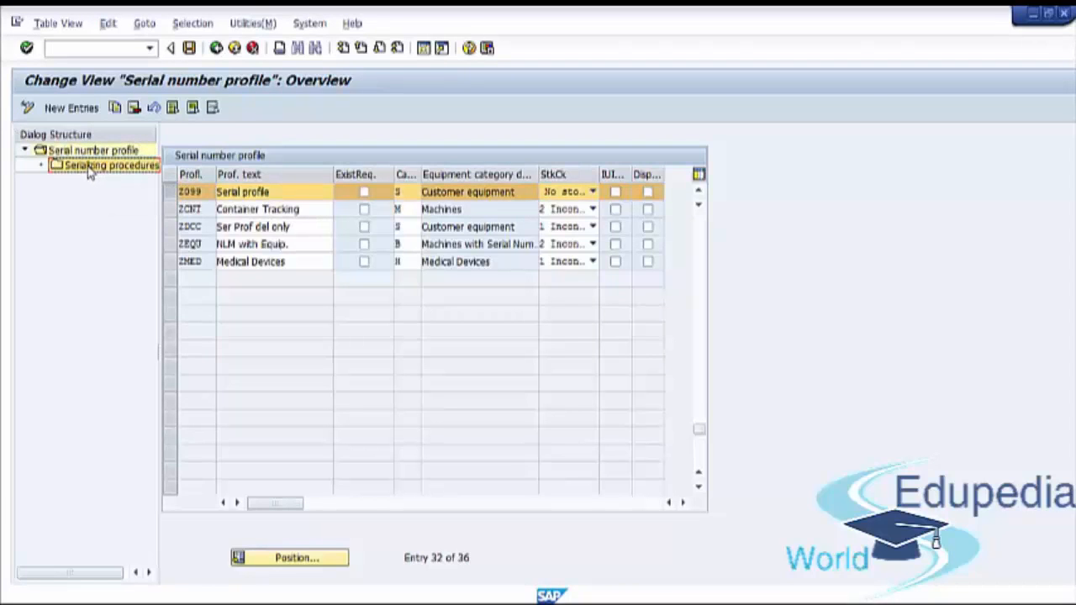
pyautogui.doubleClick(107, 170)
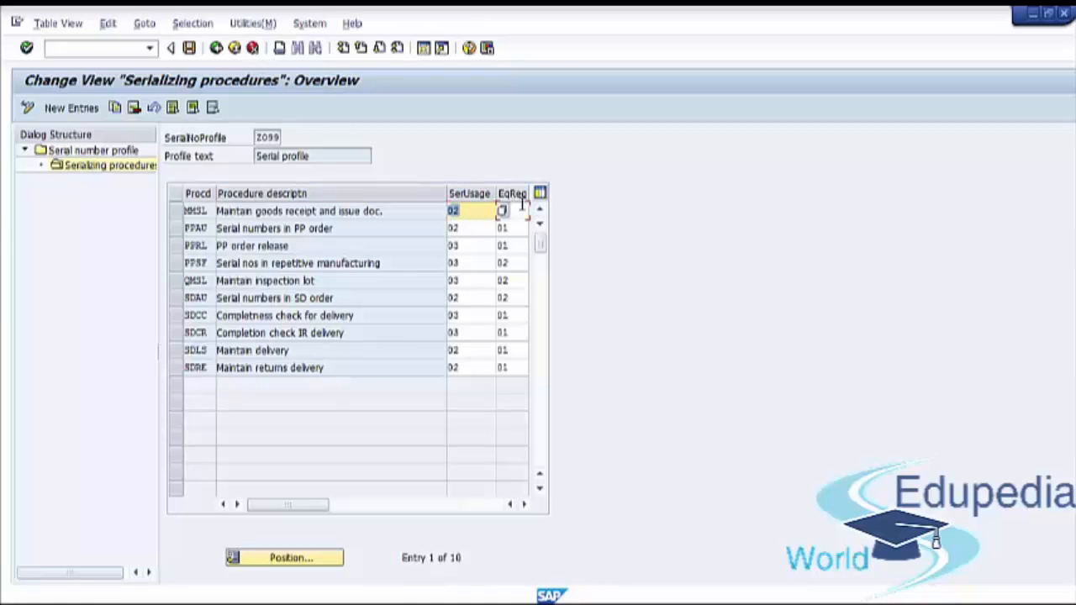
# Examine the equipment requirement options for the goods receipt and issue procedure MMSL, leaving the value list without choosing one
pyautogui.click(521, 208)
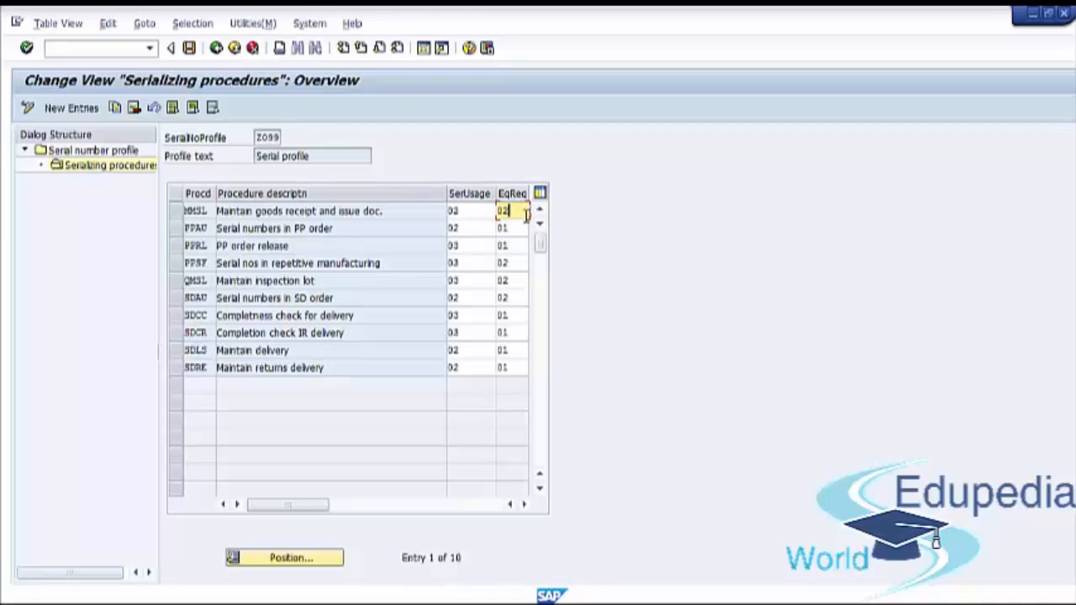
pyautogui.press('Return')
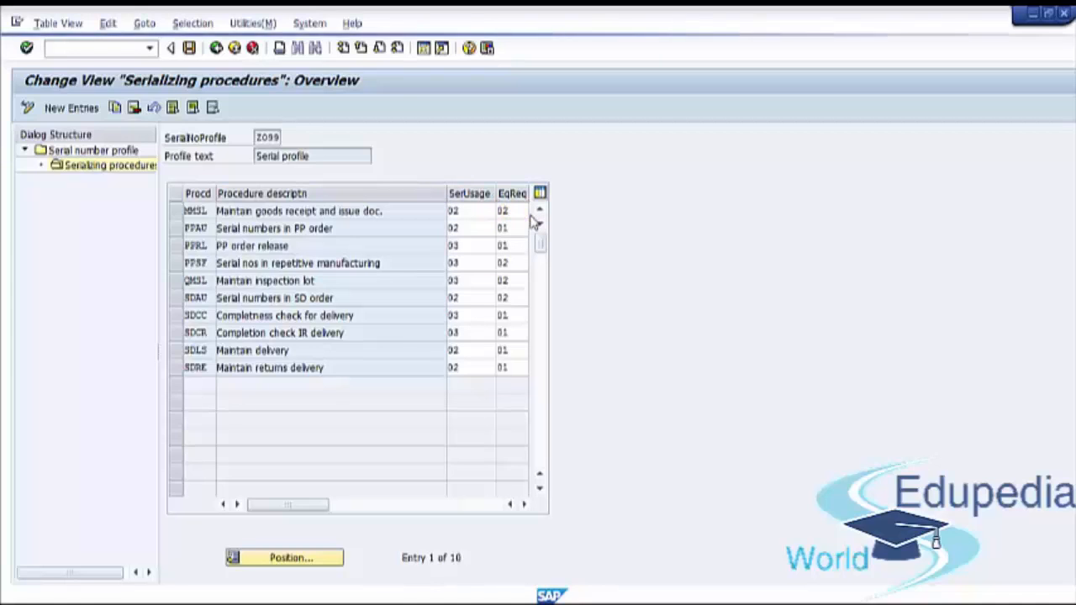
pyautogui.click(521, 211)
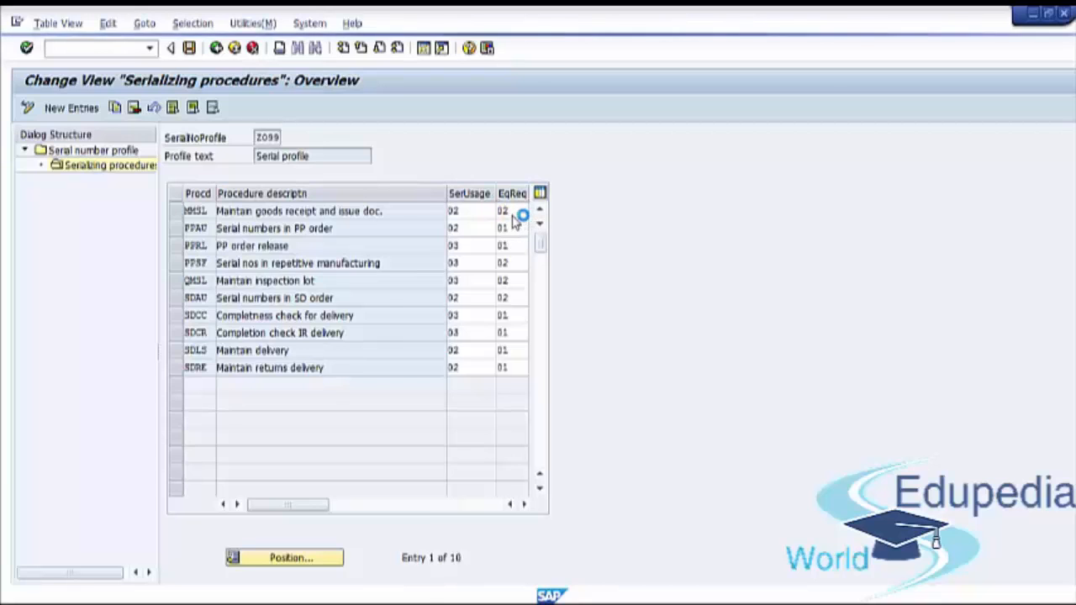
pyautogui.press('F4')
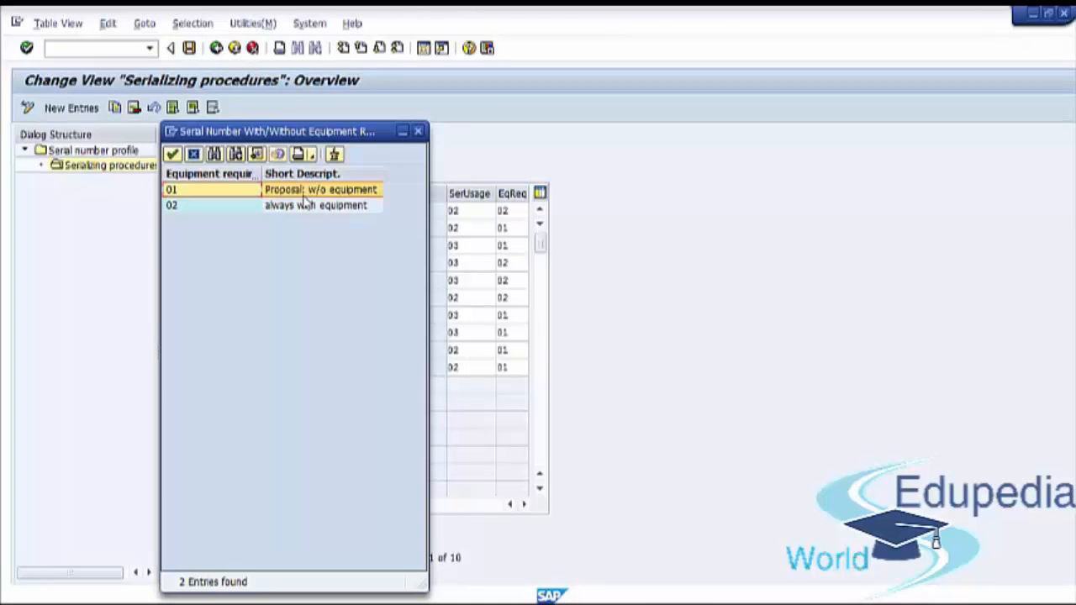
pyautogui.click(296, 210)
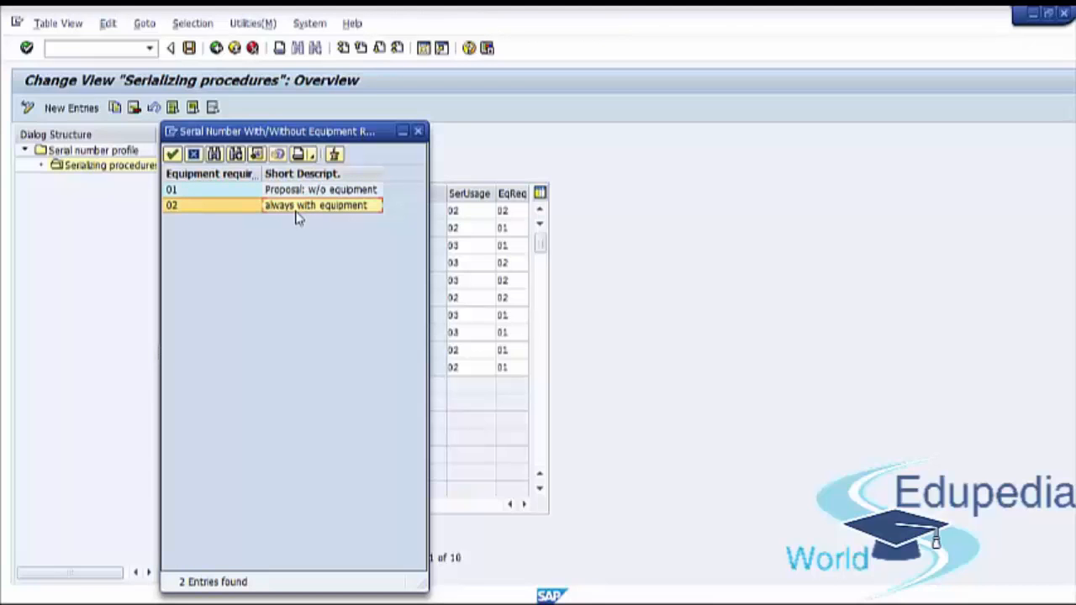
pyautogui.click(418, 132)
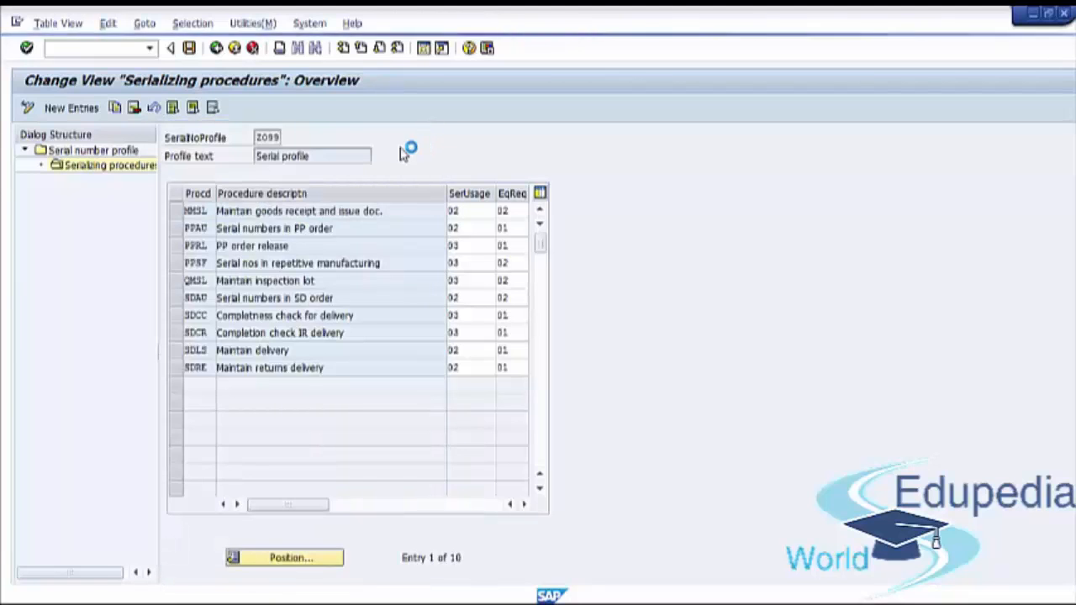
# Save the serializing procedures and exit back to the Customizing: Execute Project screen
pyautogui.click(190, 49)
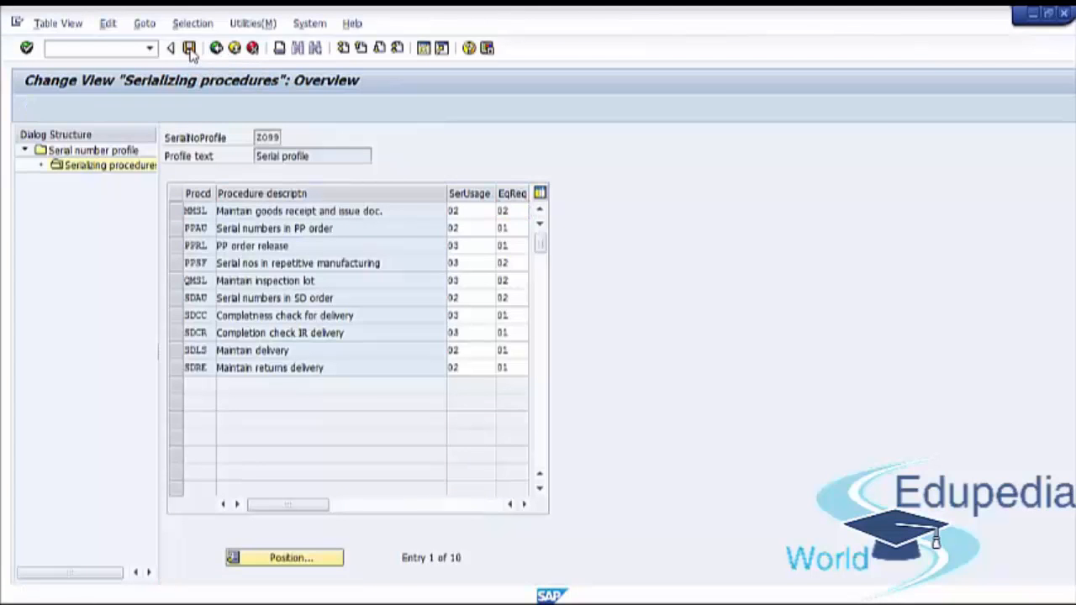
pyautogui.click(235, 48)
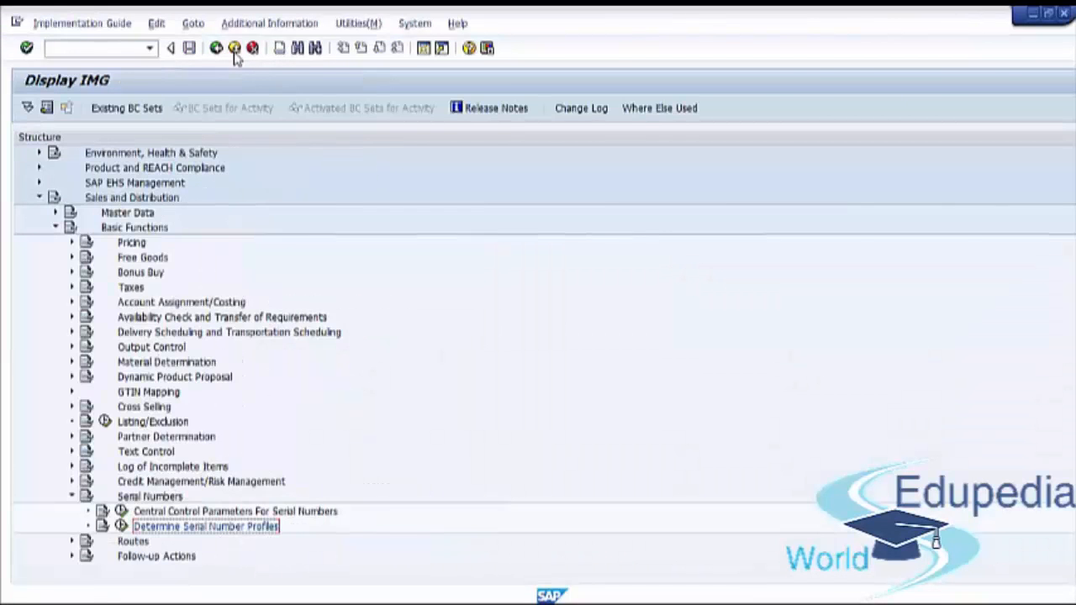
pyautogui.click(235, 48)
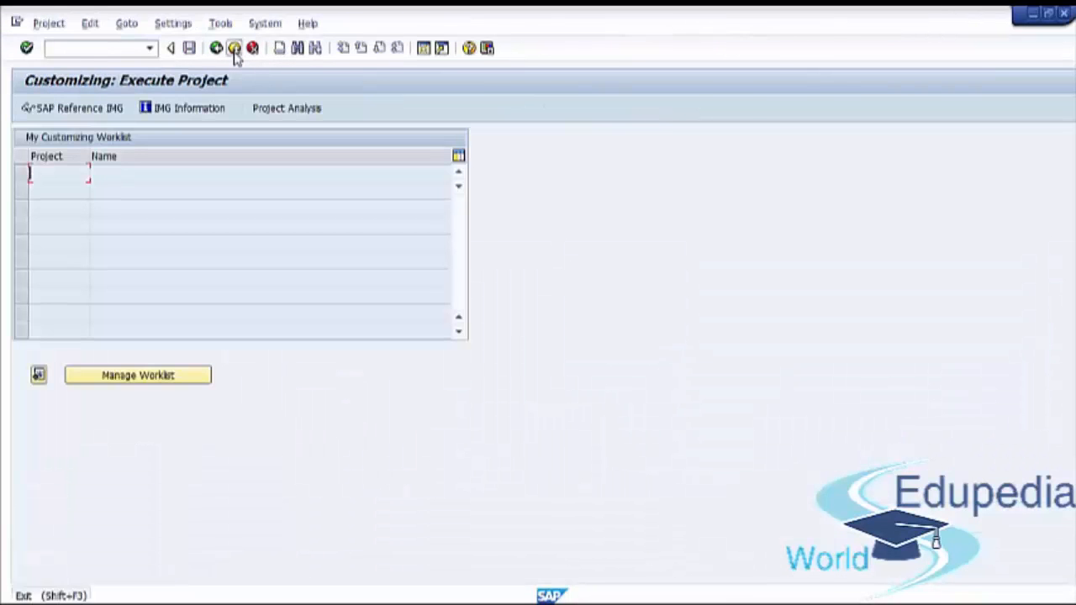
# Leave project customizing for the SAP Easy Access menu and expand Logistics down to Sales and Distribution
pyautogui.click(234, 49)
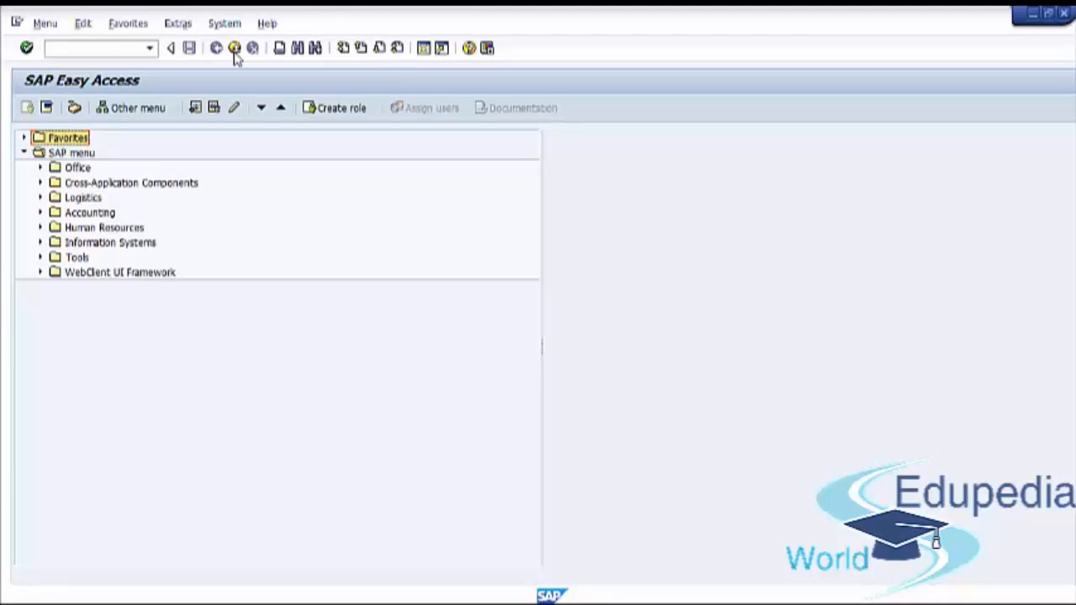
pyautogui.click(235, 51)
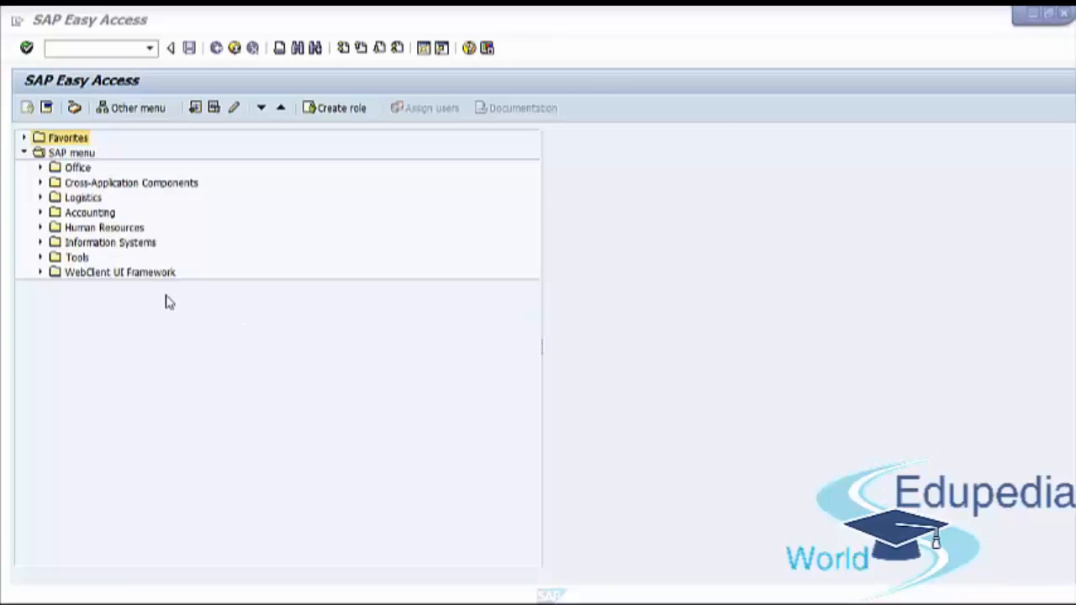
pyautogui.click(88, 198)
pyautogui.click(40, 198)
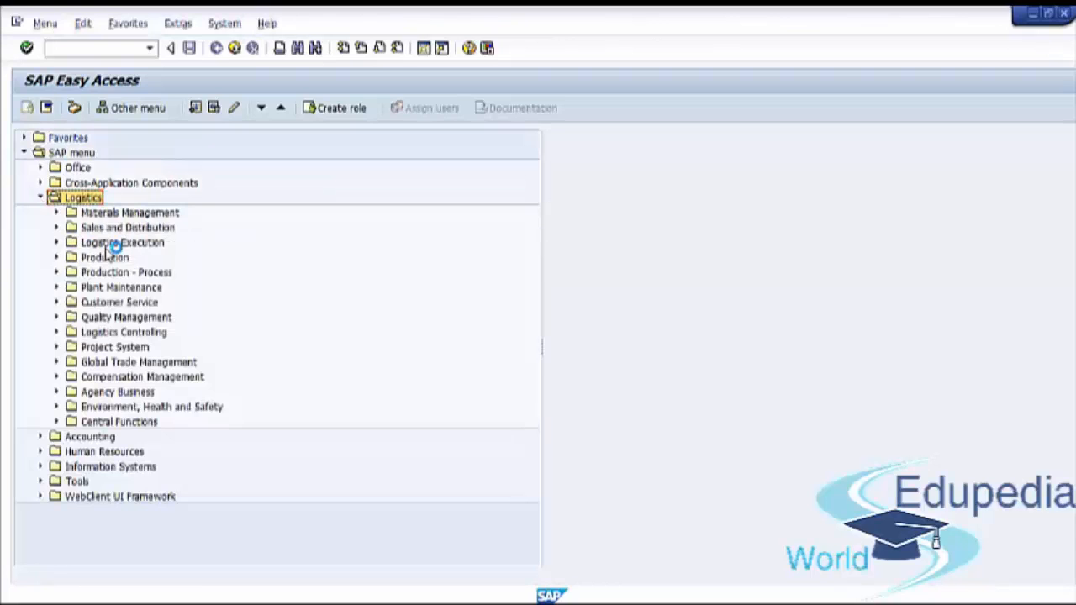
pyautogui.click(120, 229)
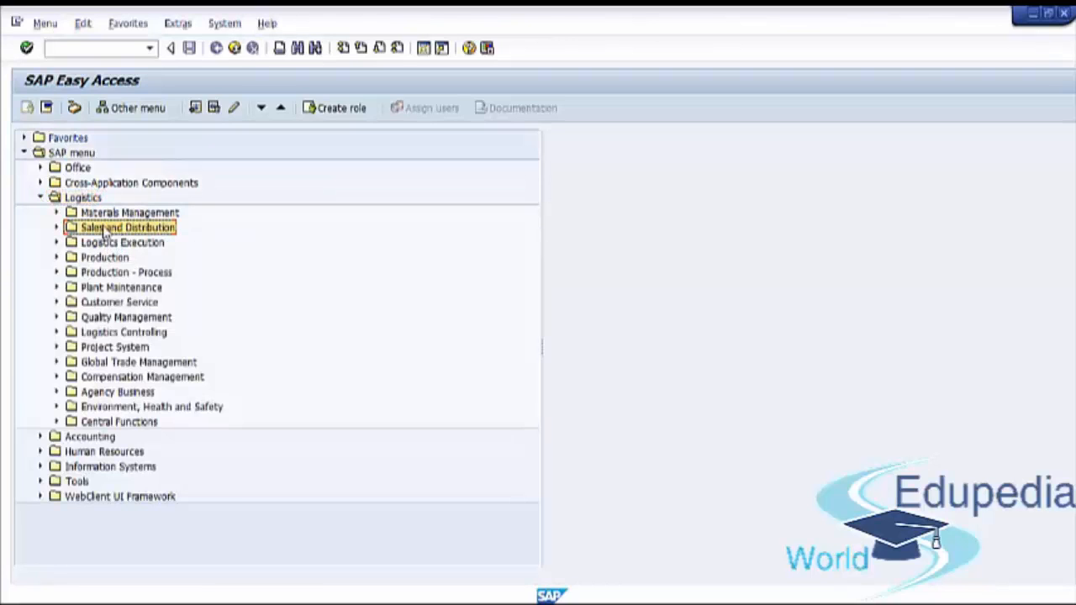
pyautogui.click(56, 228)
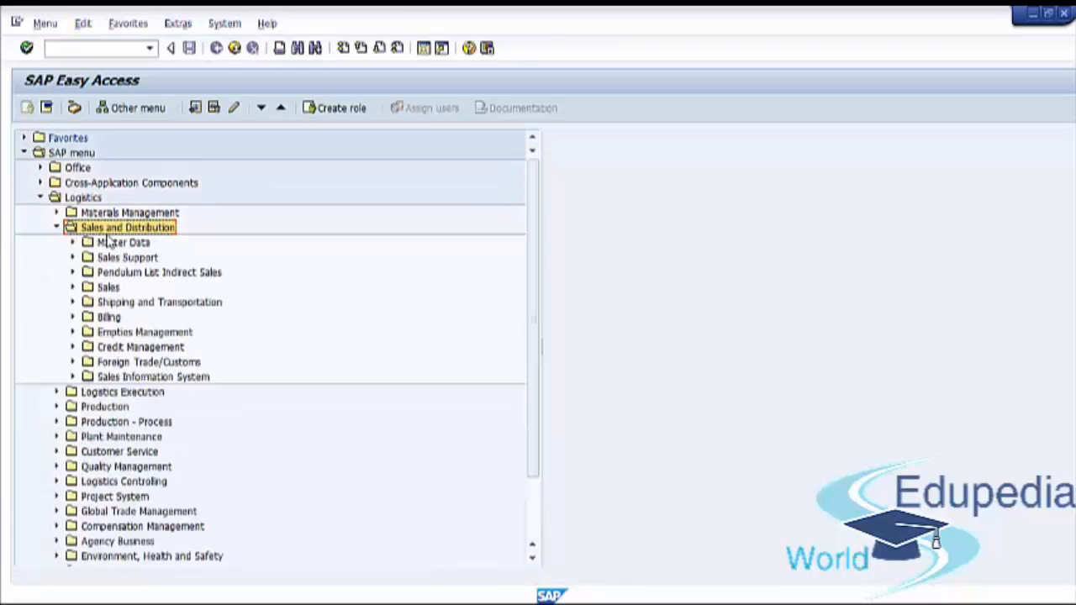
# Expand Master Data and Products within Sales and Distribution to reach the Serial Numbers transactions
pyautogui.click(110, 245)
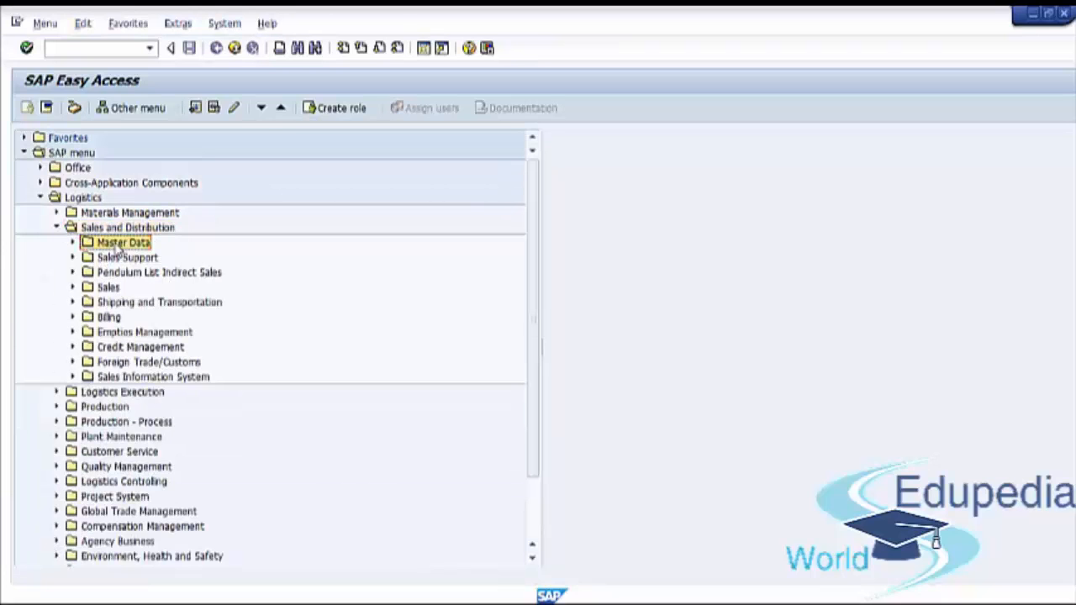
pyautogui.click(73, 242)
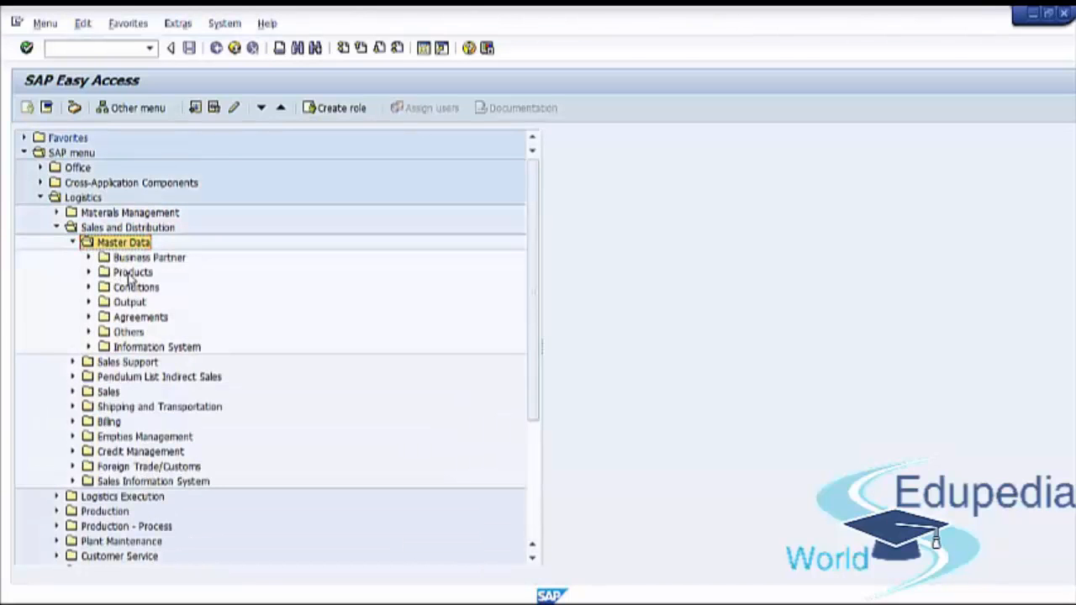
pyautogui.click(131, 274)
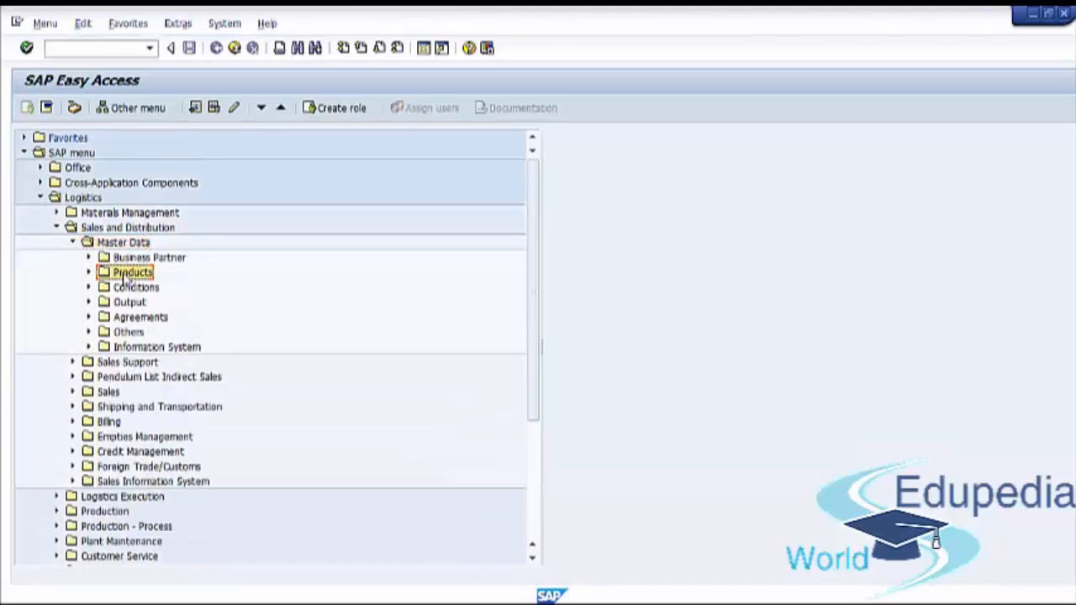
pyautogui.click(88, 274)
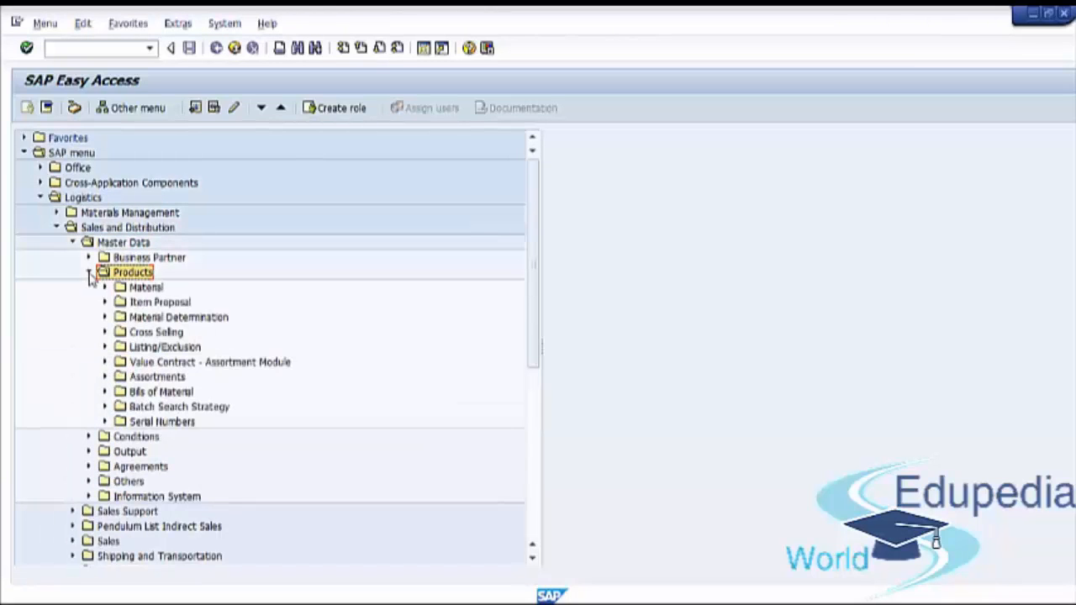
pyautogui.click(156, 422)
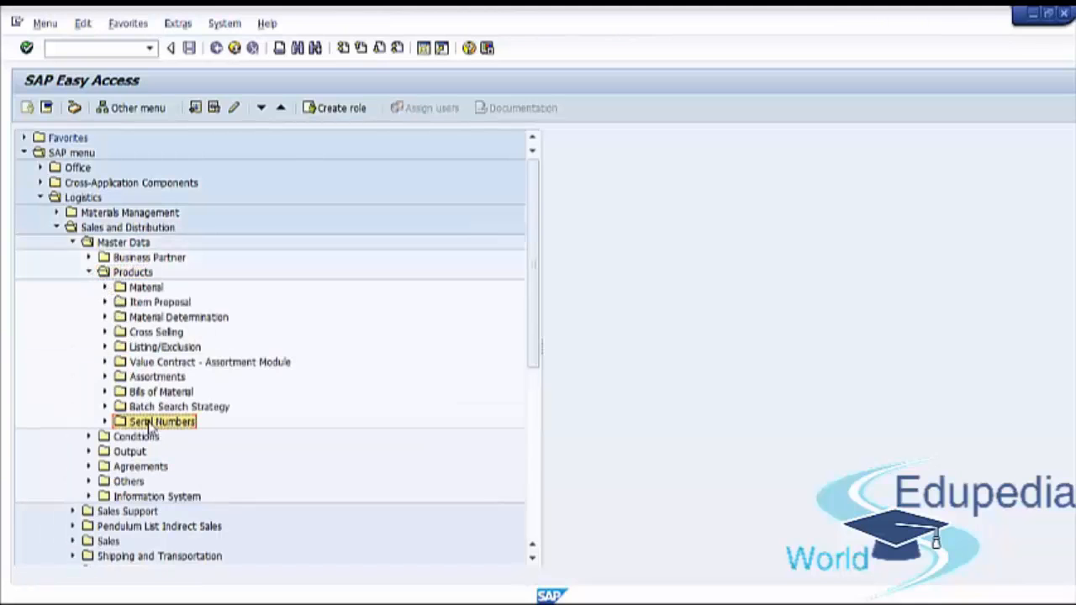
pyautogui.click(105, 422)
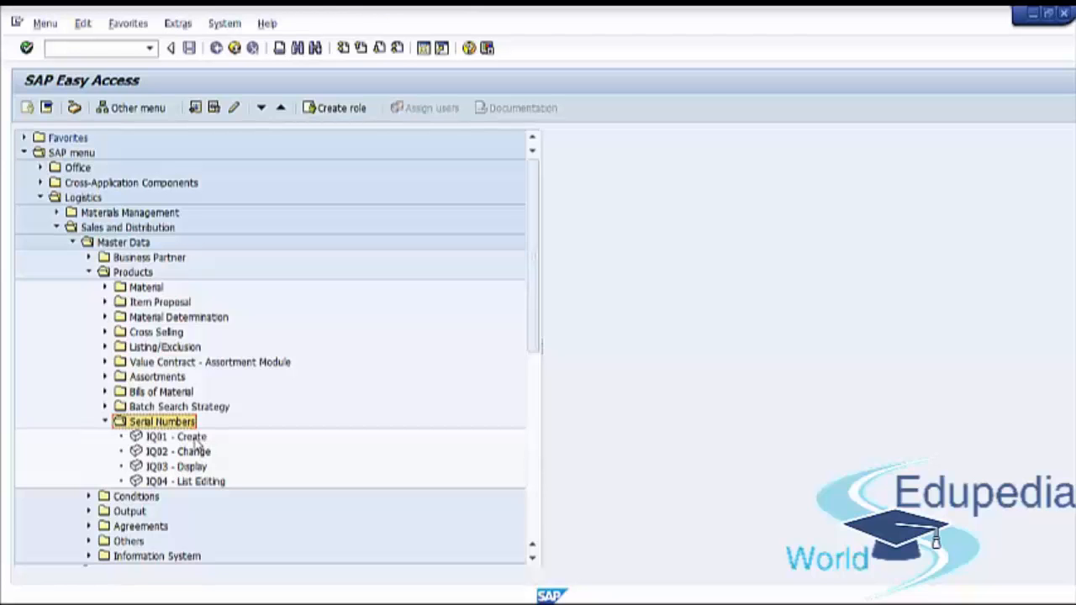
# Start creating a serial number with IQ01 for material RP-007 in category S, customer equipment, and open its detail screen
pyautogui.doubleClick(181, 437)
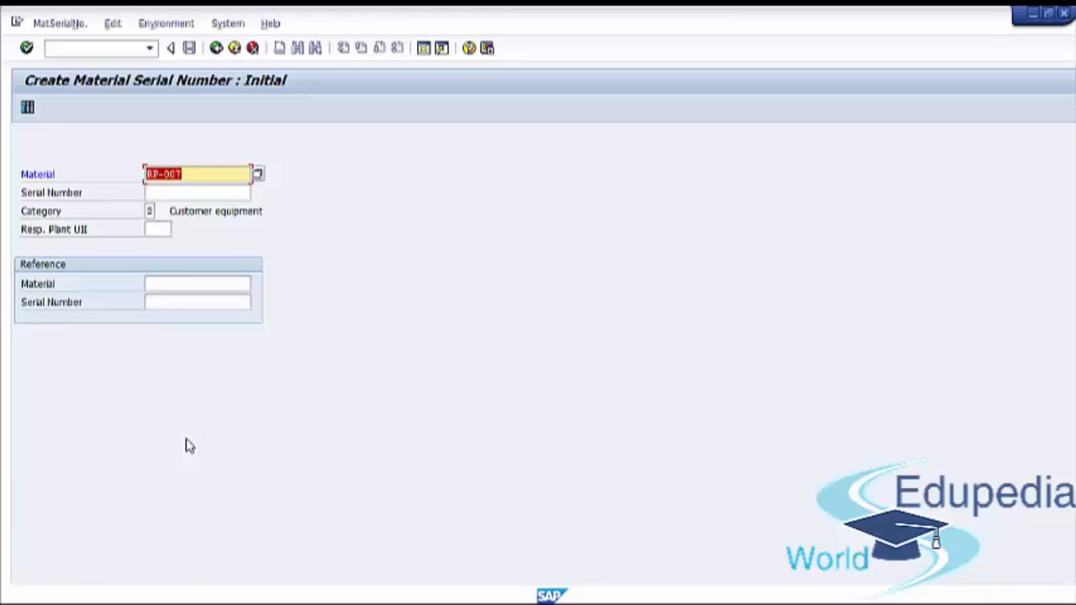
pyautogui.press('Return')
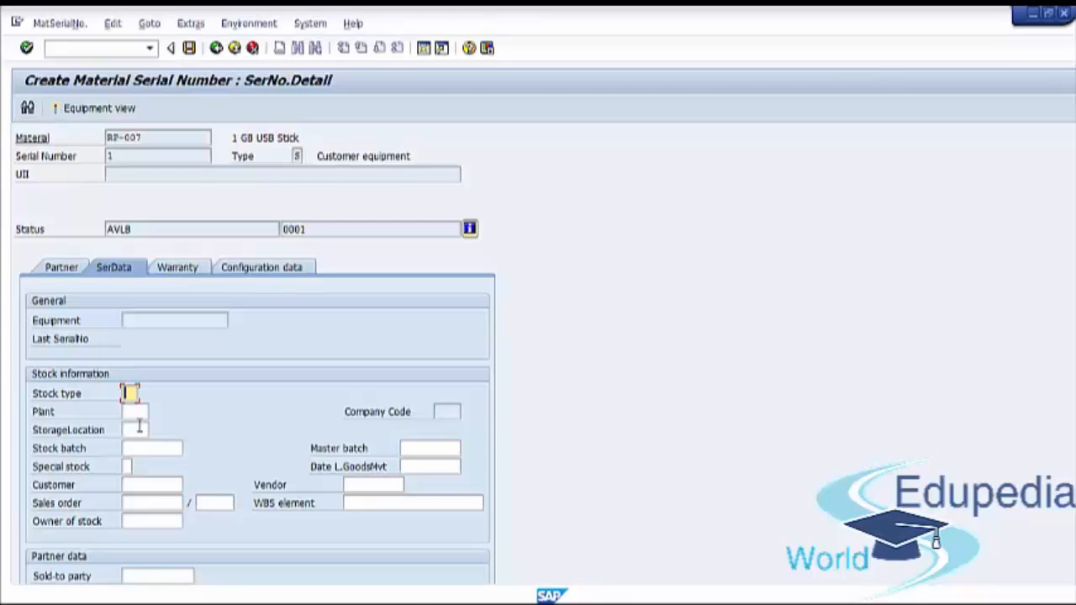
# Examine the stock information, warranty, status and partner data of the new serial number for RP-007
pyautogui.click(140, 429)
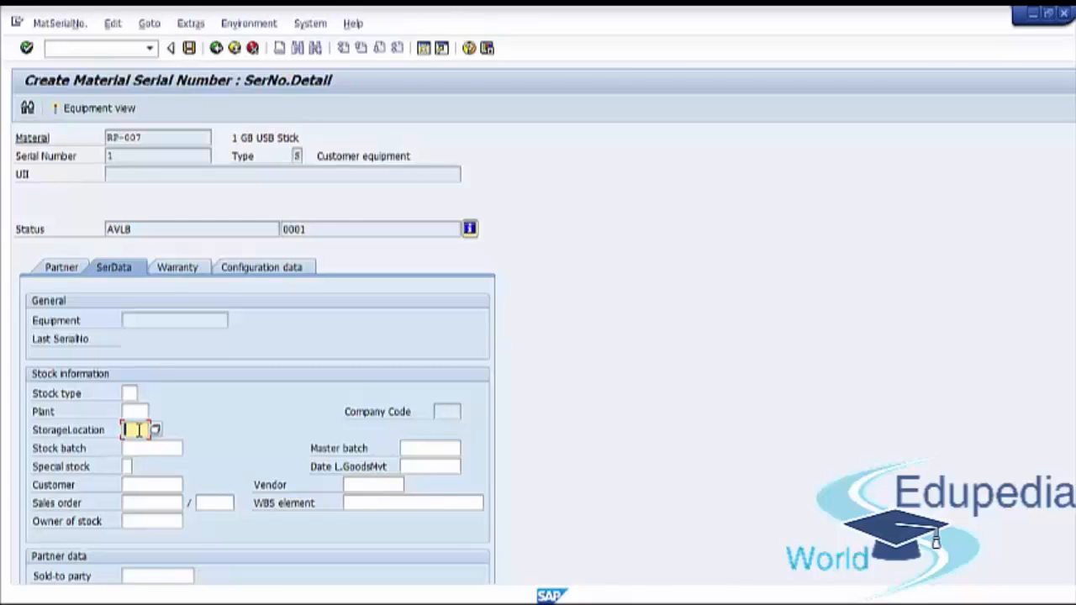
pyautogui.click(171, 269)
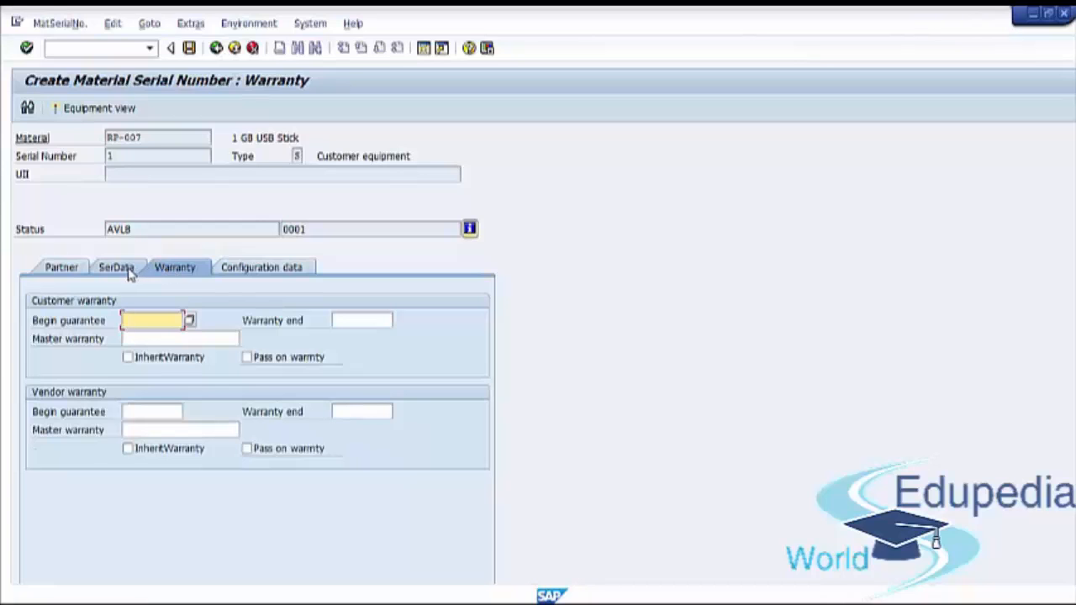
pyautogui.click(127, 271)
pyautogui.click(131, 228)
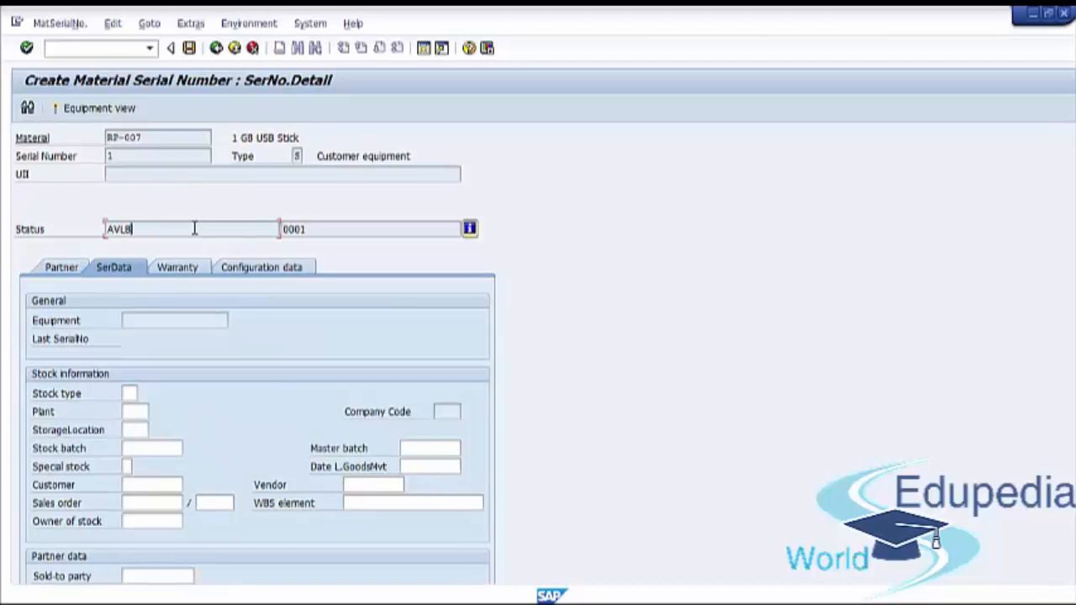
pyautogui.moveTo(195, 228); pyautogui.dragTo(96, 231)
pyautogui.scroll(-2, 615, 401)
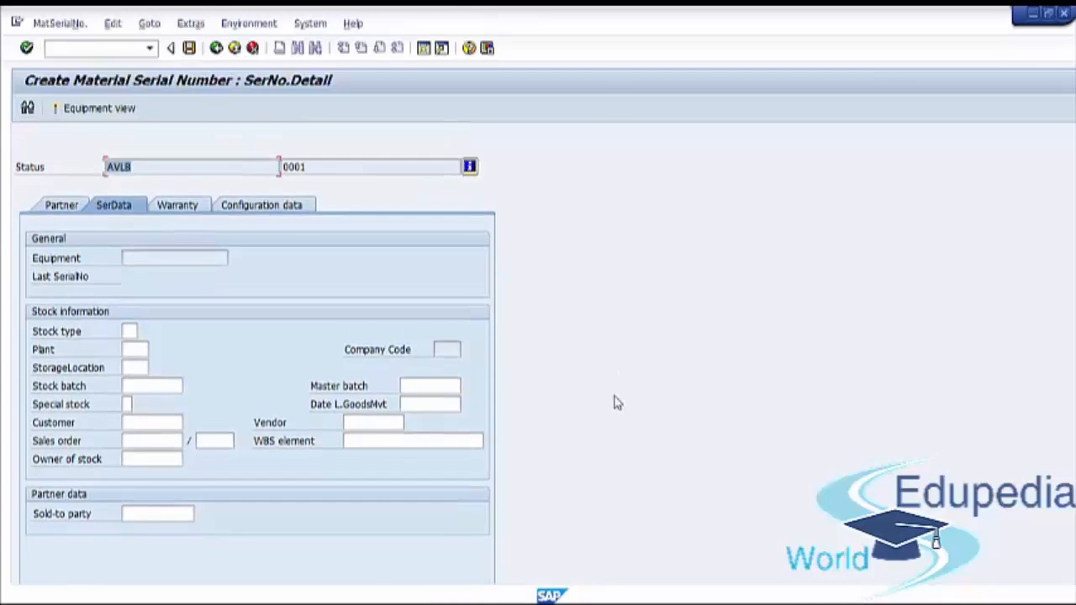
pyautogui.scroll(4, 11, 435)
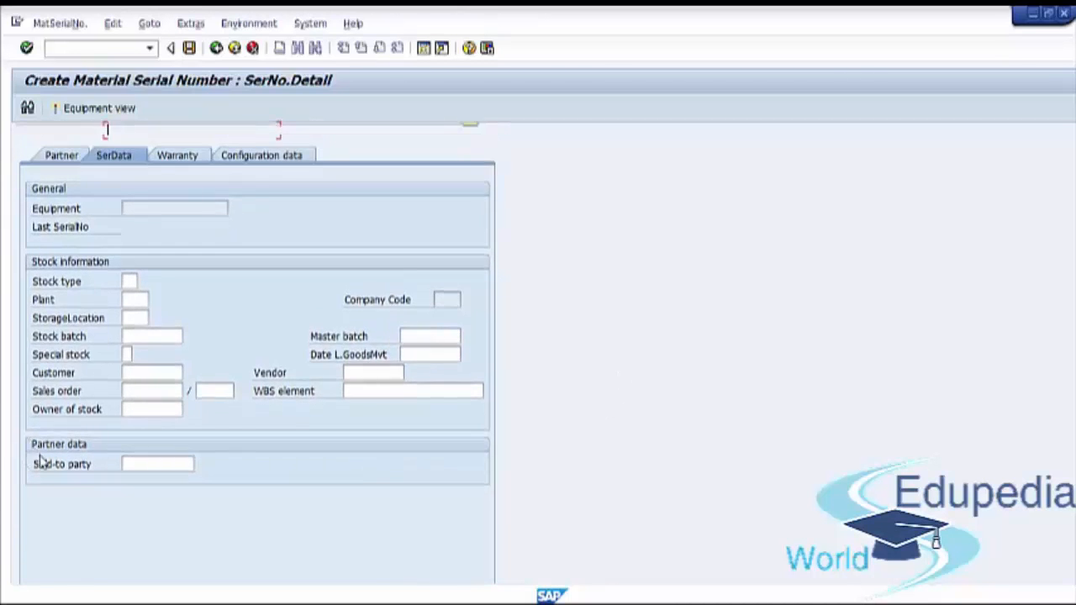
pyautogui.click(57, 256)
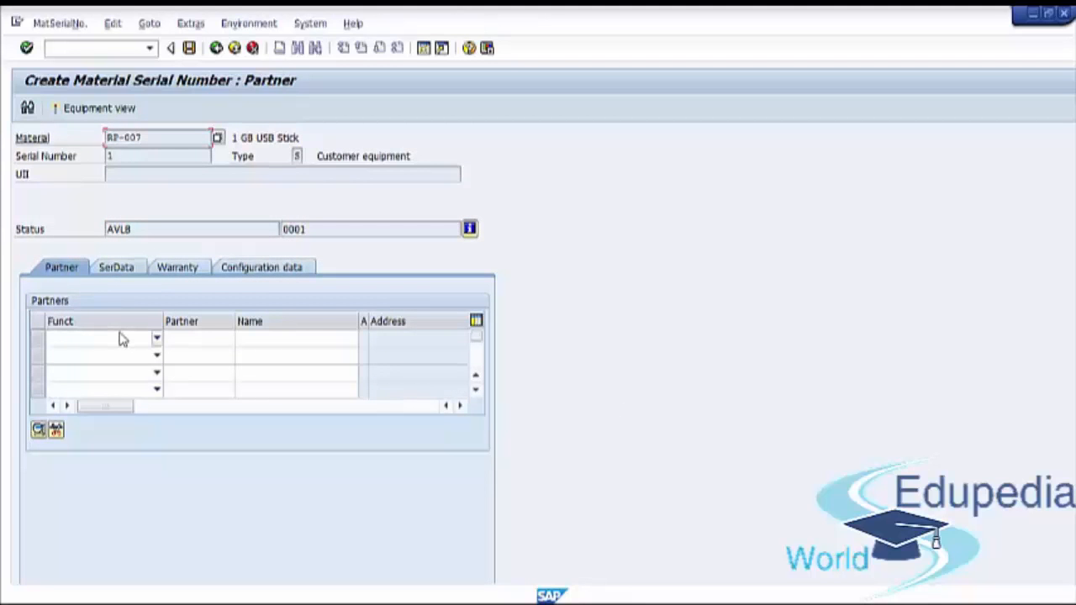
pyautogui.click(118, 267)
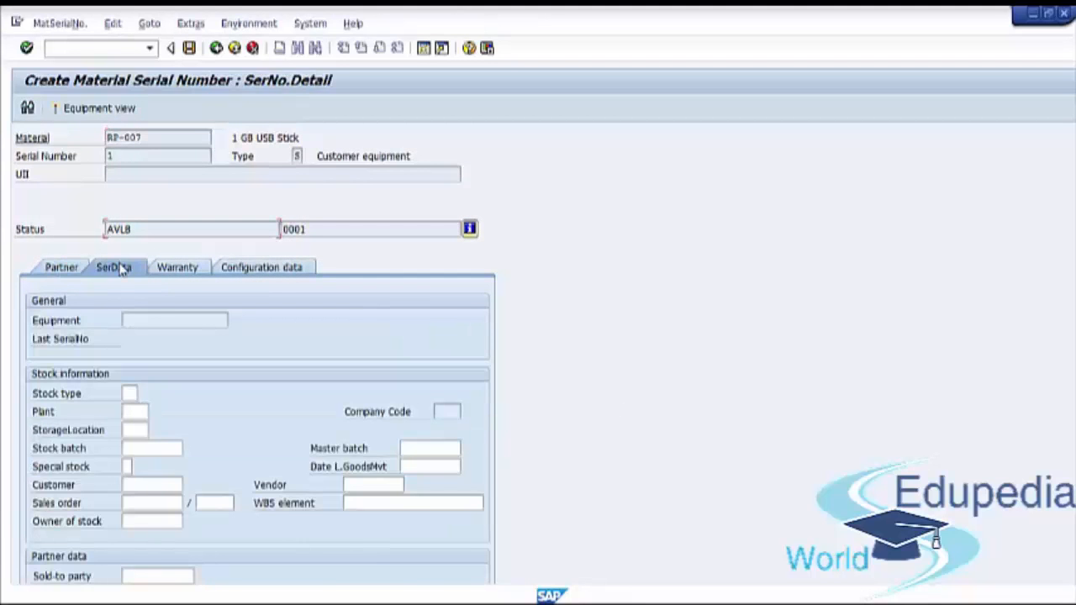
# Check the sold-to party field in the serial data and save the new RP-007 serial number without entering a partner
pyautogui.scroll(-3, 50, 349)
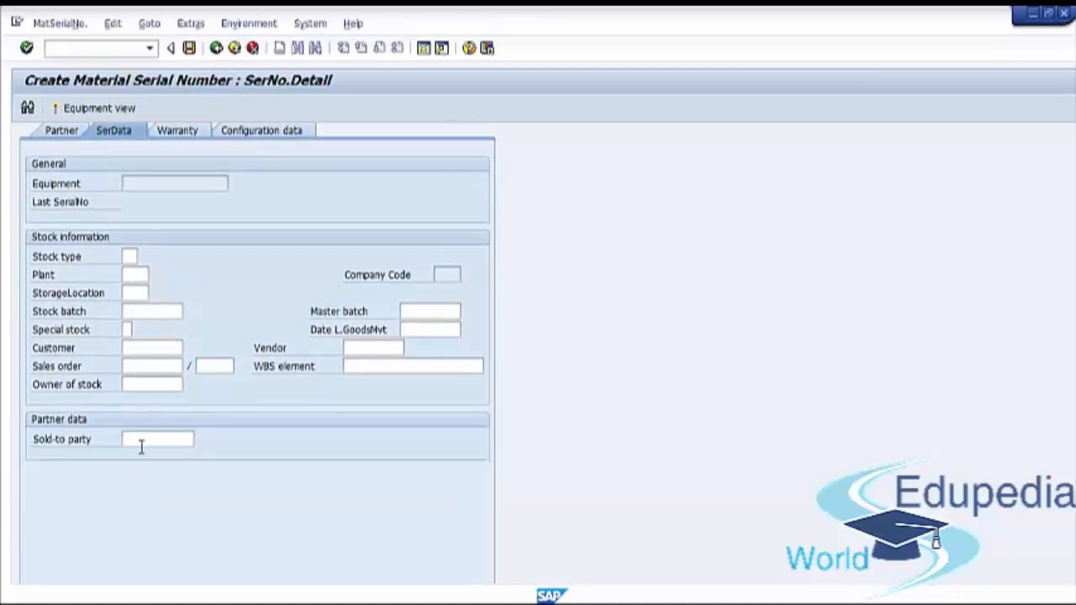
pyautogui.click(142, 442)
pyautogui.scroll(5, 216, 308)
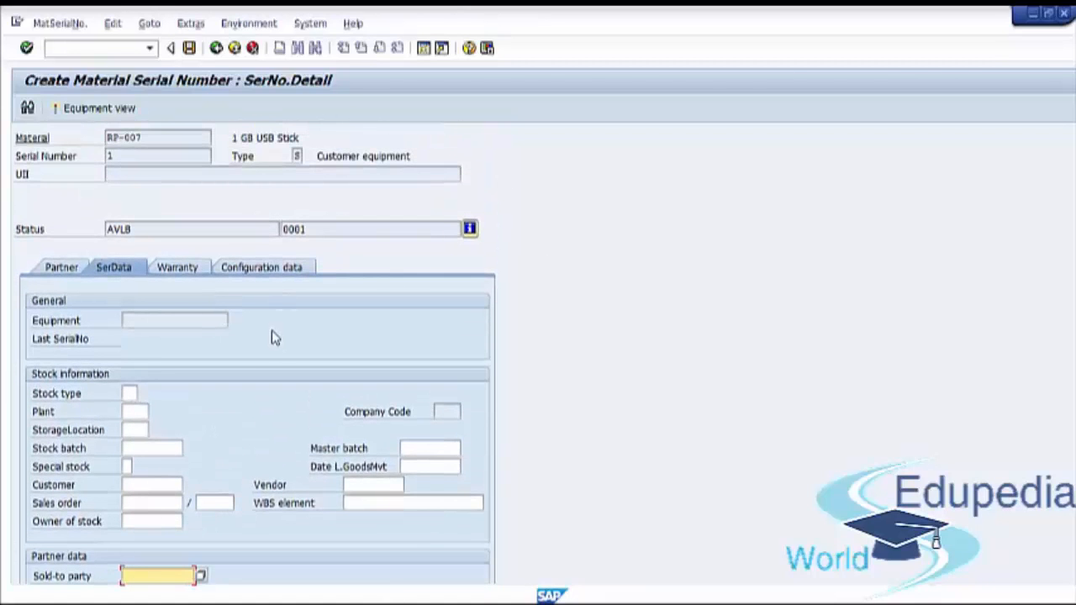
pyautogui.click(189, 49)
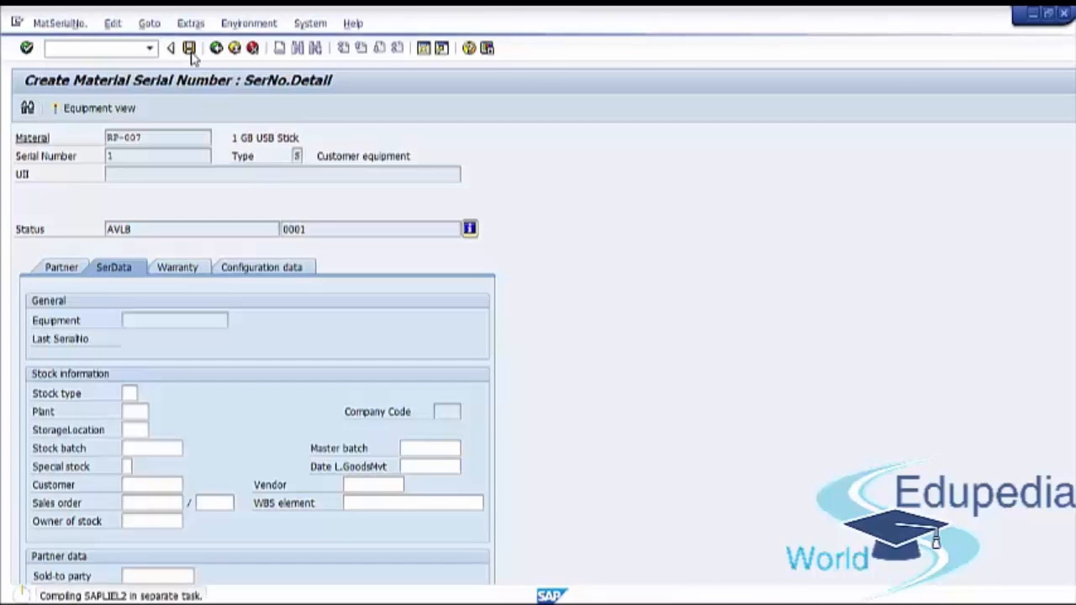